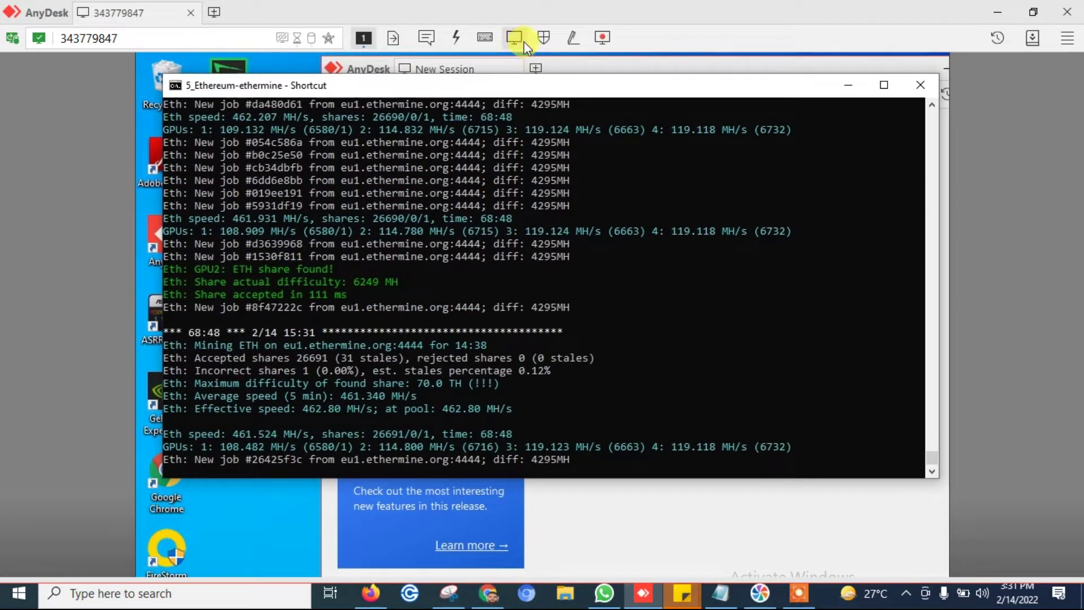
# - Switch the AnyDesk view to Fullscreen and bring up the remote PC's Windows search
pyautogui.click(514, 38)
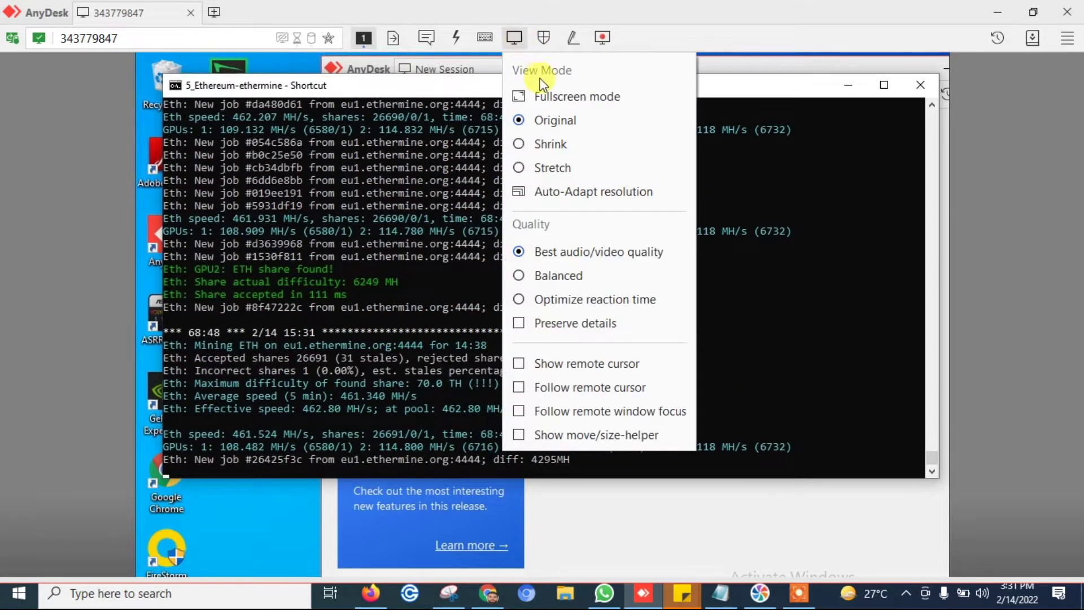
pyautogui.click(548, 97)
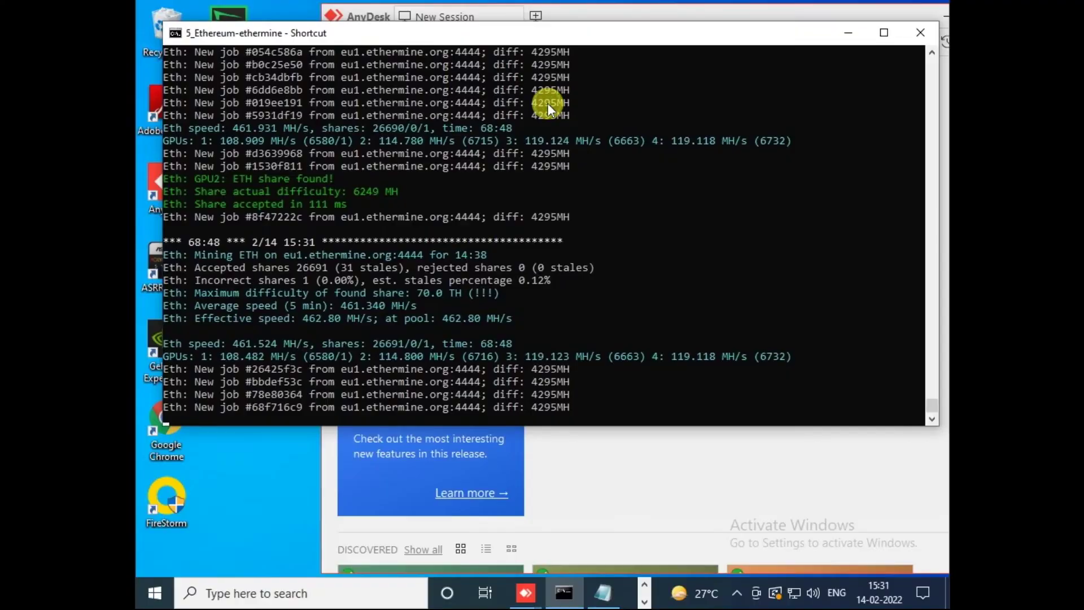
pyautogui.click(335, 603)
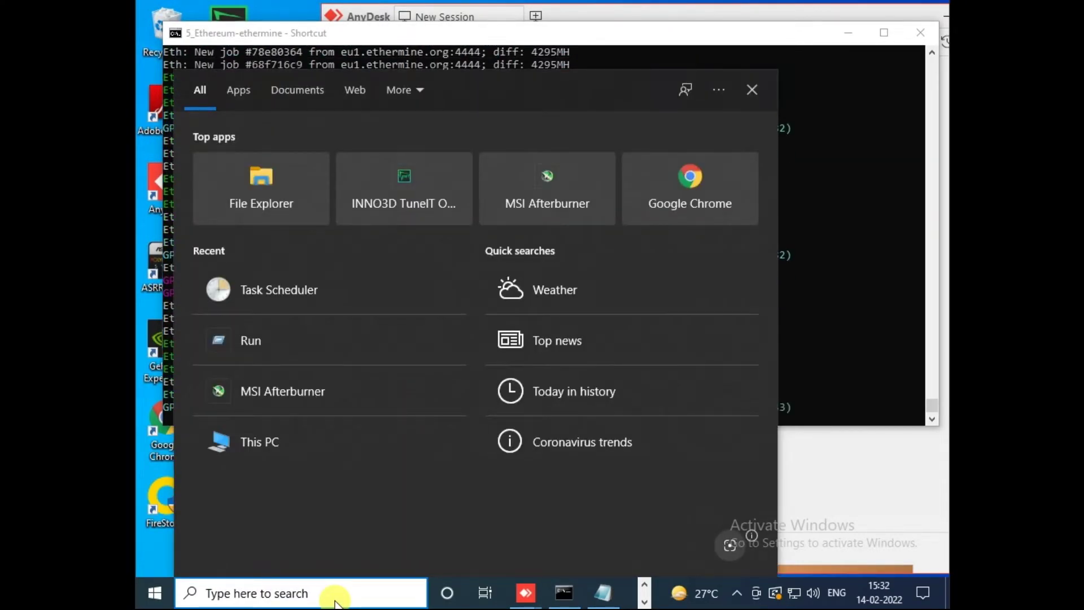
# - Search for 'task sc' to launch Task Scheduler on the remote PC
pyautogui.write('task sc')
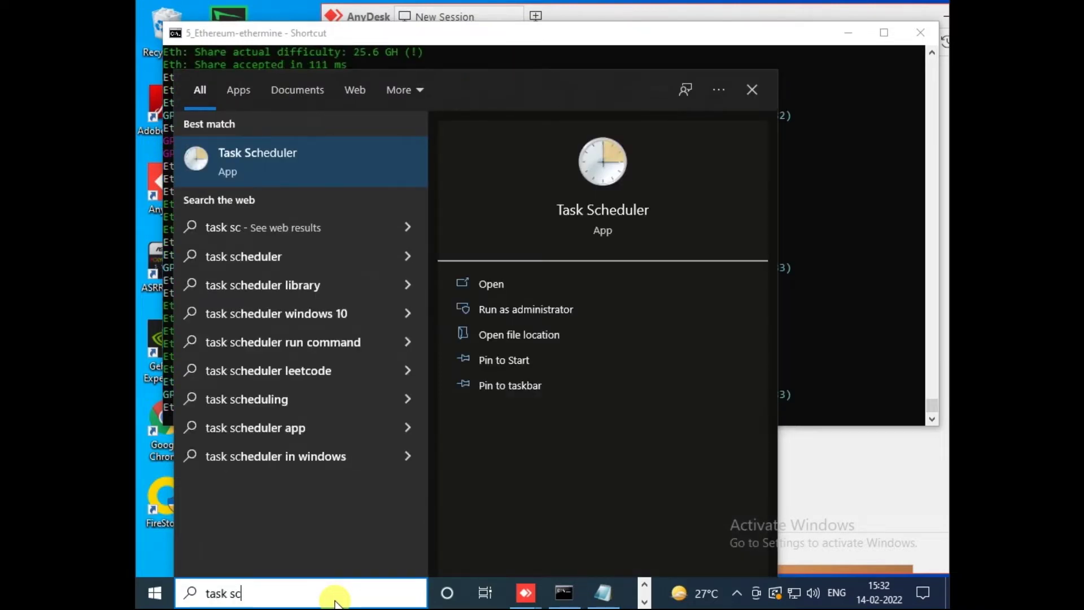
pyautogui.press('Escape')
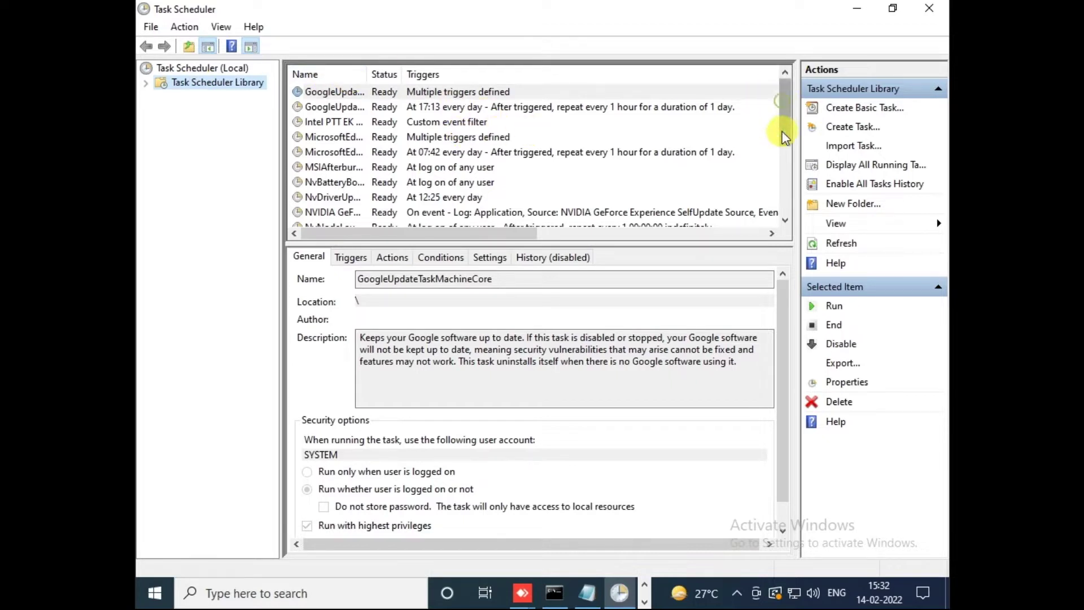
pyautogui.scroll(-3, 785, 138)
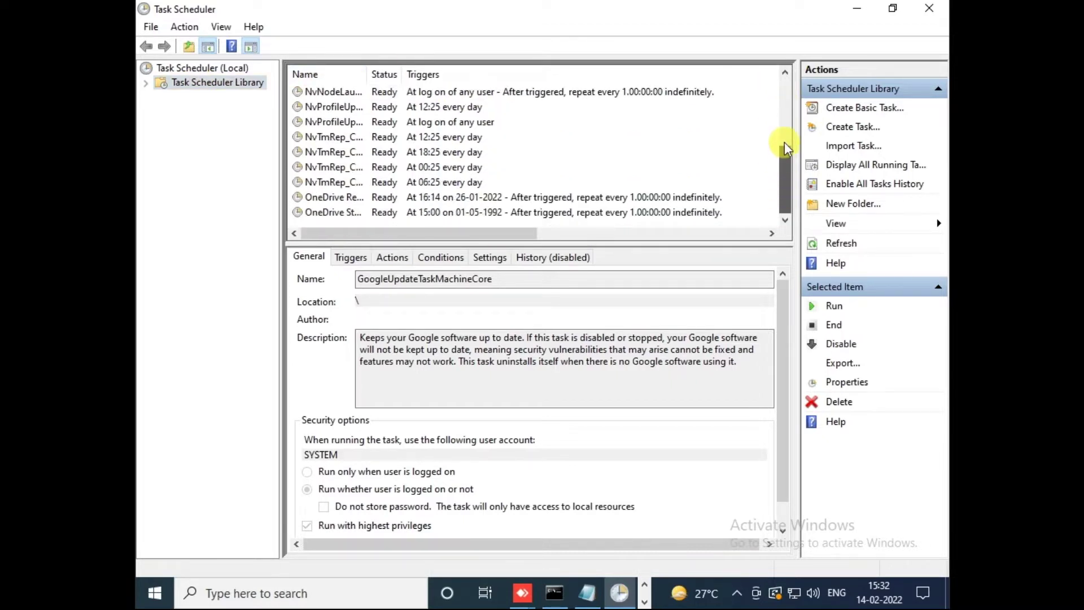
pyautogui.scroll(3, 786, 141)
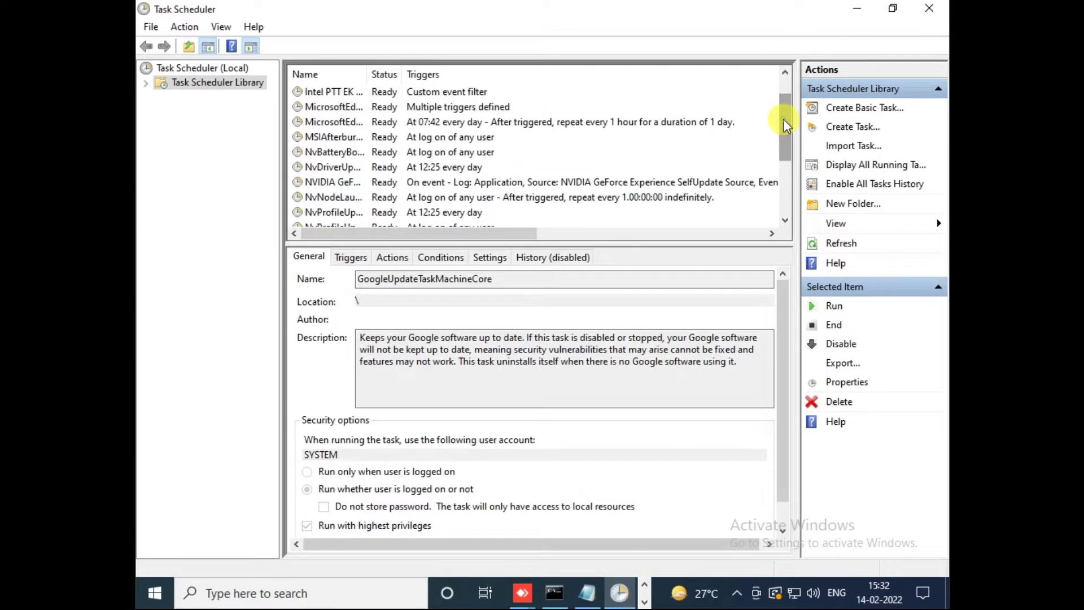
pyautogui.scroll(1, 785, 82)
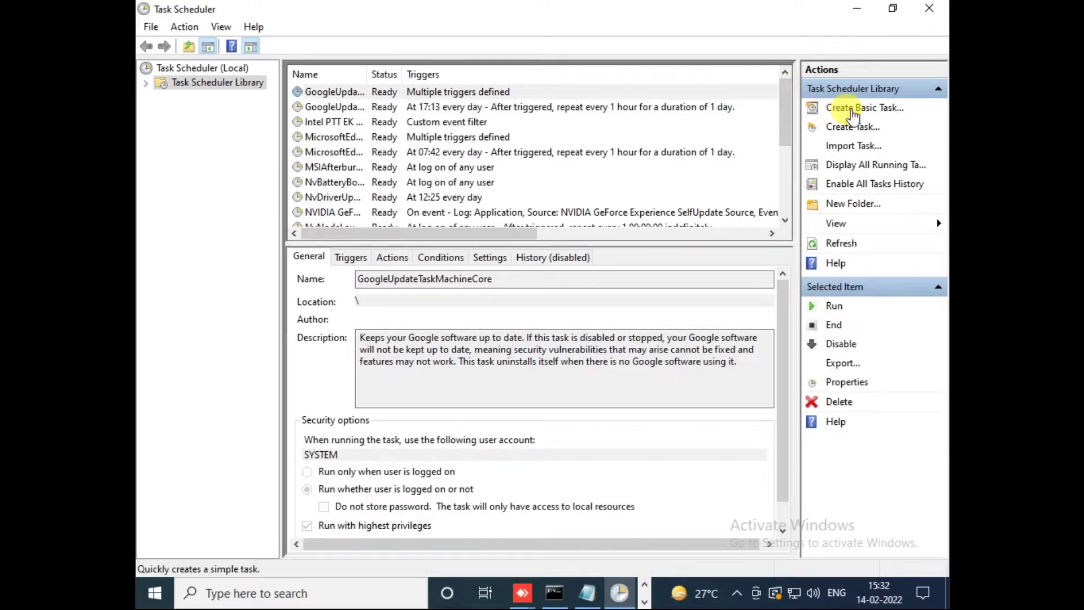
pyautogui.click(855, 114)
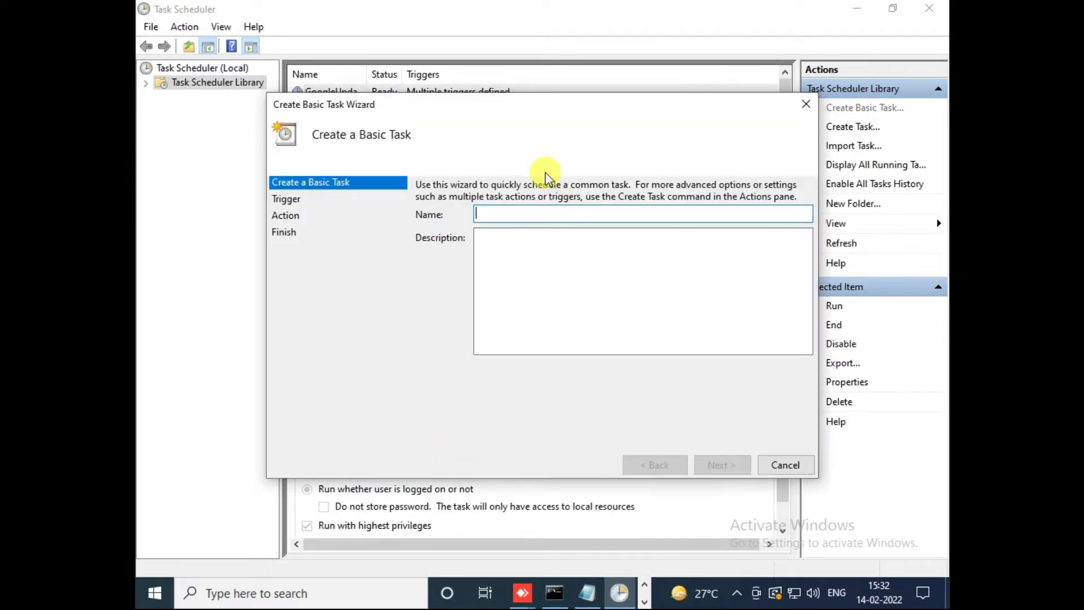
# - Name the new basic task 'crypto' and keep the Daily trigger
pyautogui.click(532, 216)
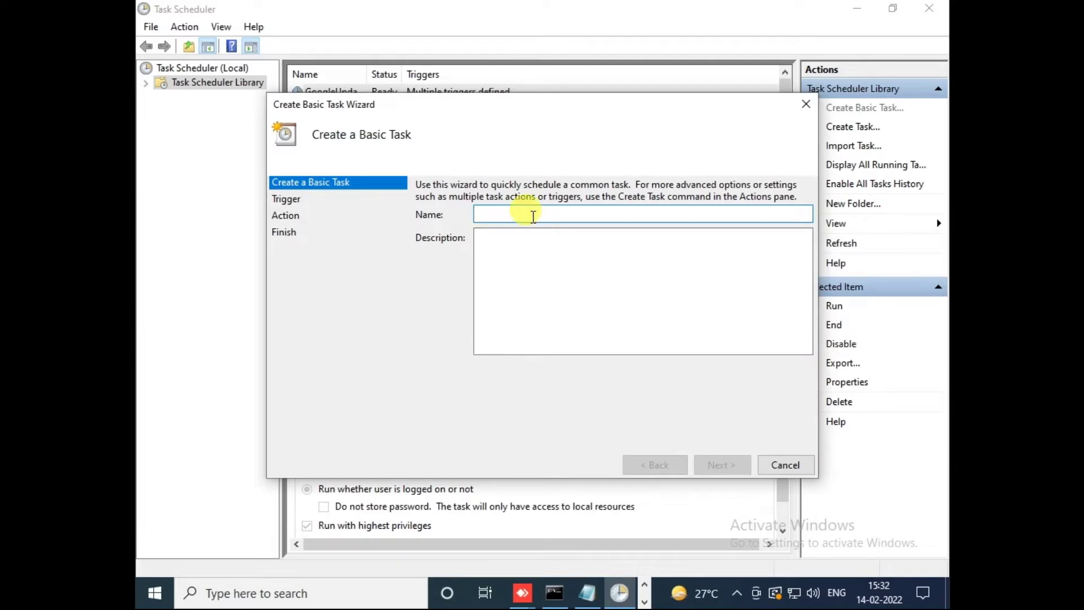
pyautogui.write('crypto')
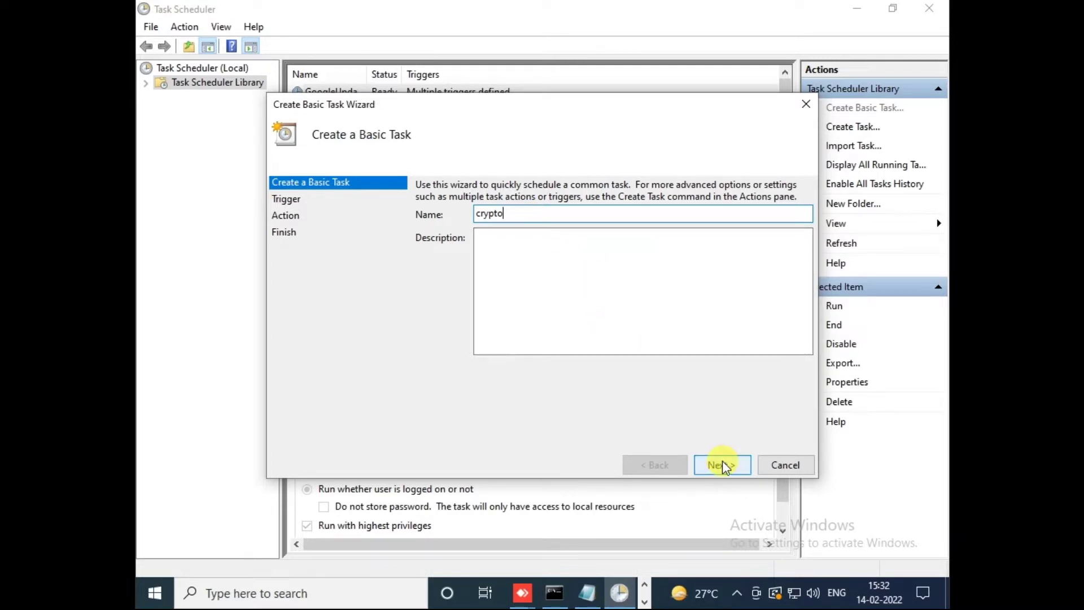
pyautogui.click(722, 464)
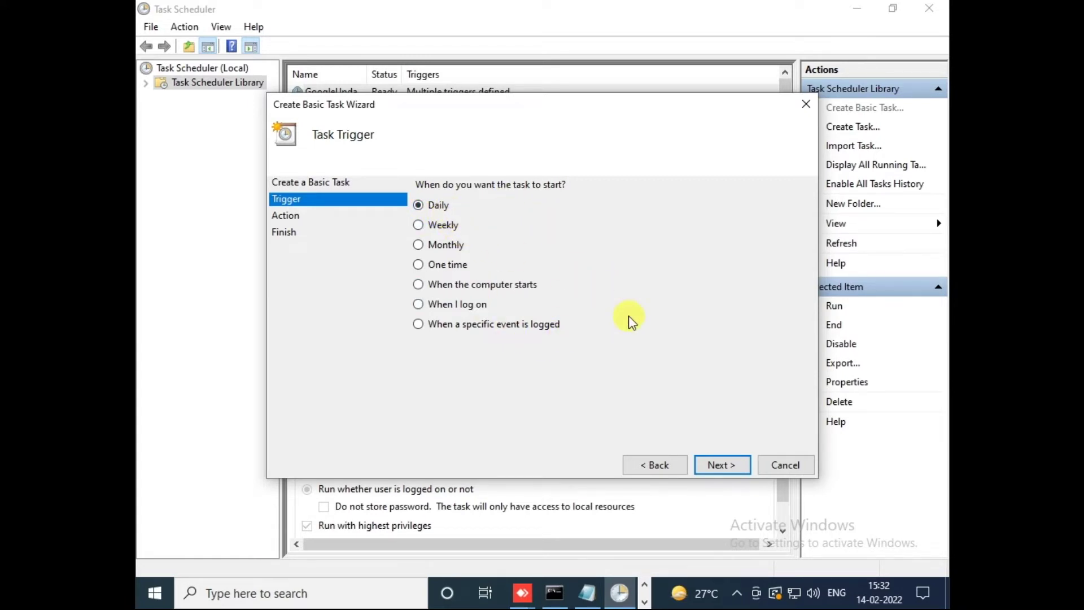
pyautogui.click(720, 465)
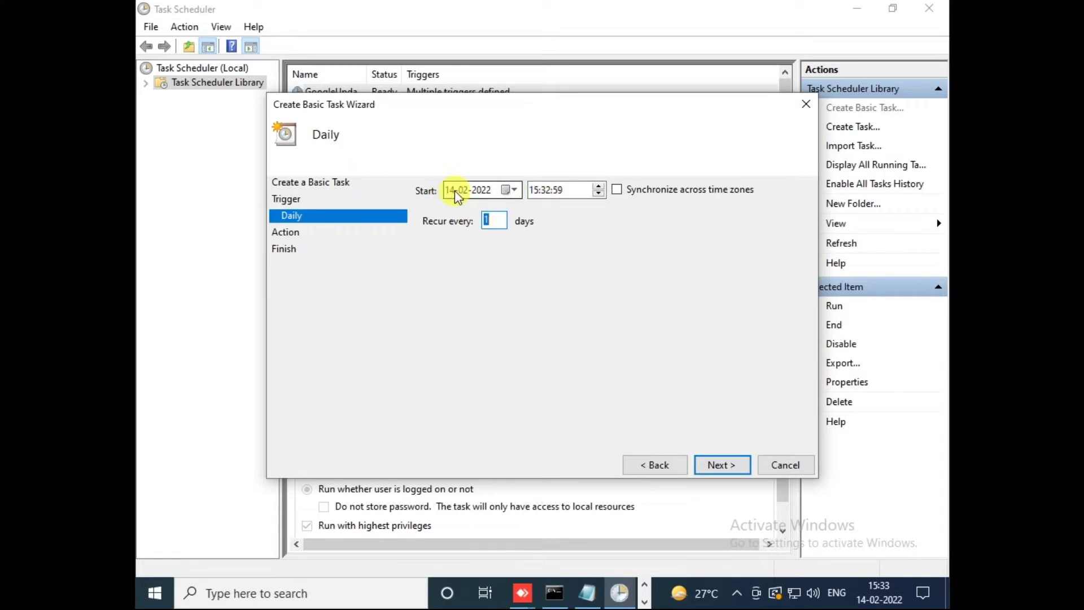
# - Set the daily trigger's start time to 18:00:00, recurring every 1 day
pyautogui.click(535, 192)
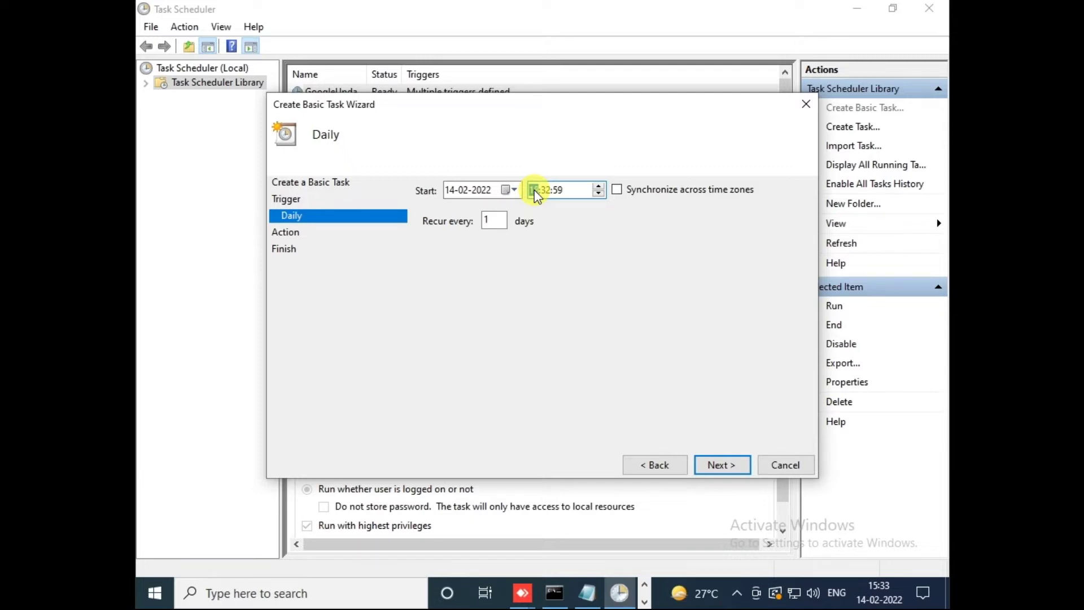
pyautogui.write('18')
pyautogui.click(548, 194)
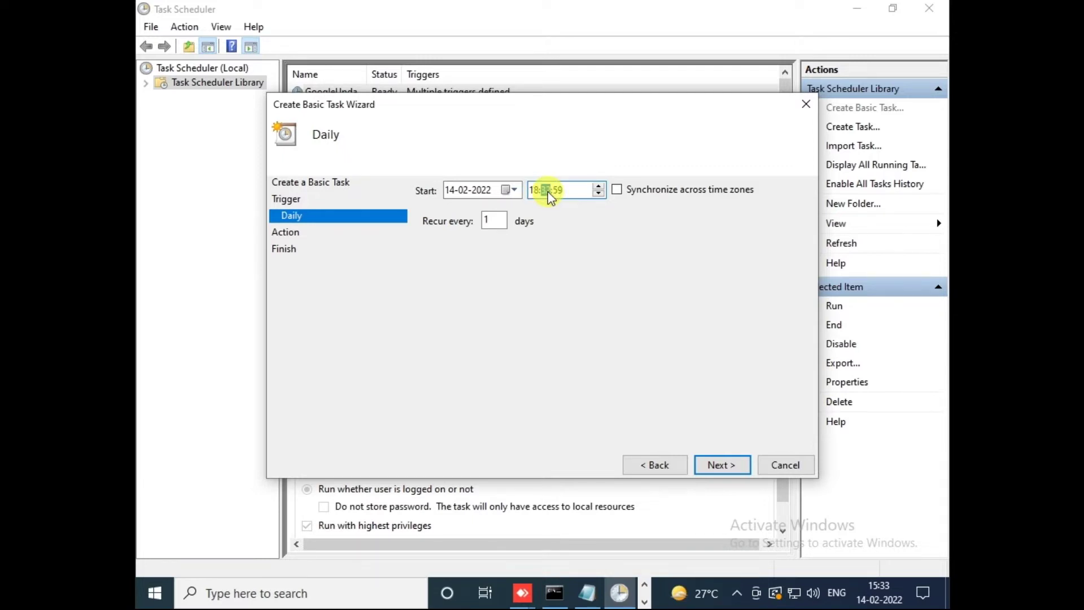
pyautogui.write('00')
pyautogui.click(559, 192)
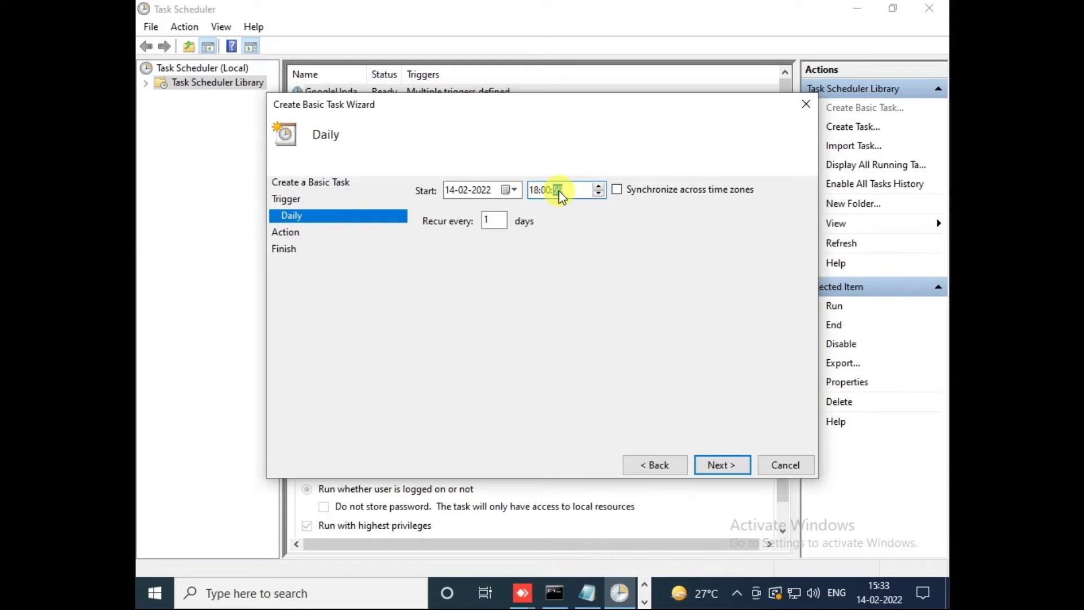
pyautogui.write('00')
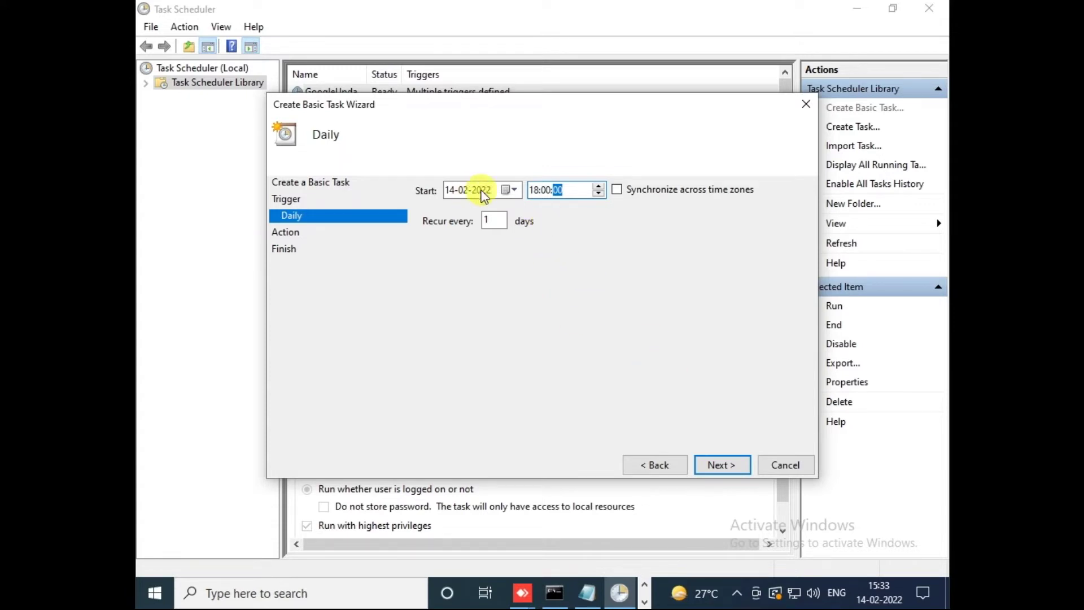
pyautogui.click(727, 466)
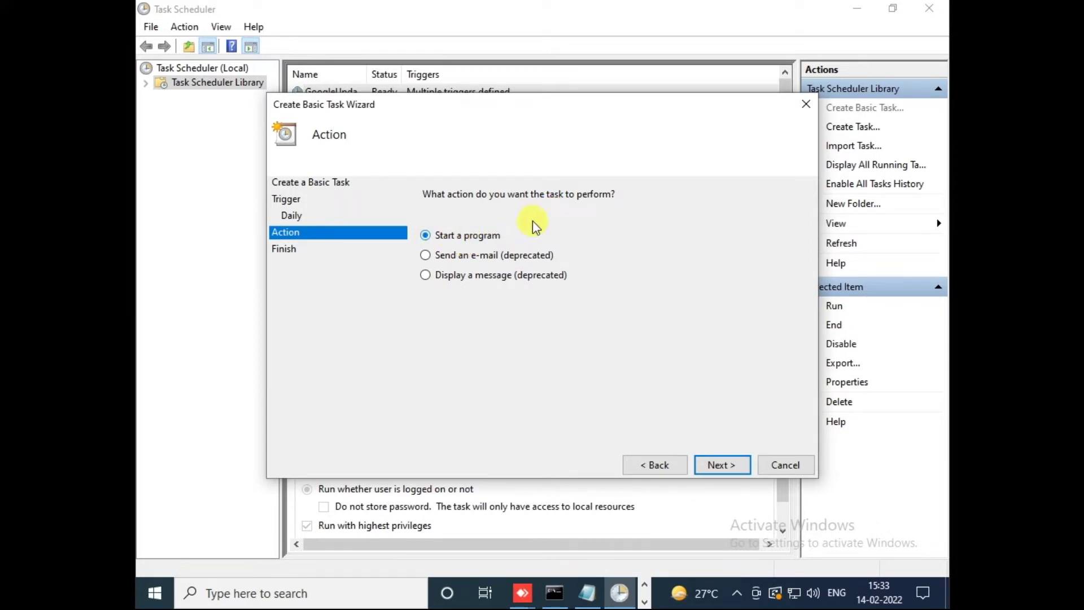
# - Choose 'Start a program' as the task's action, then locate File Explorer among the taskbar apps
pyautogui.click(723, 465)
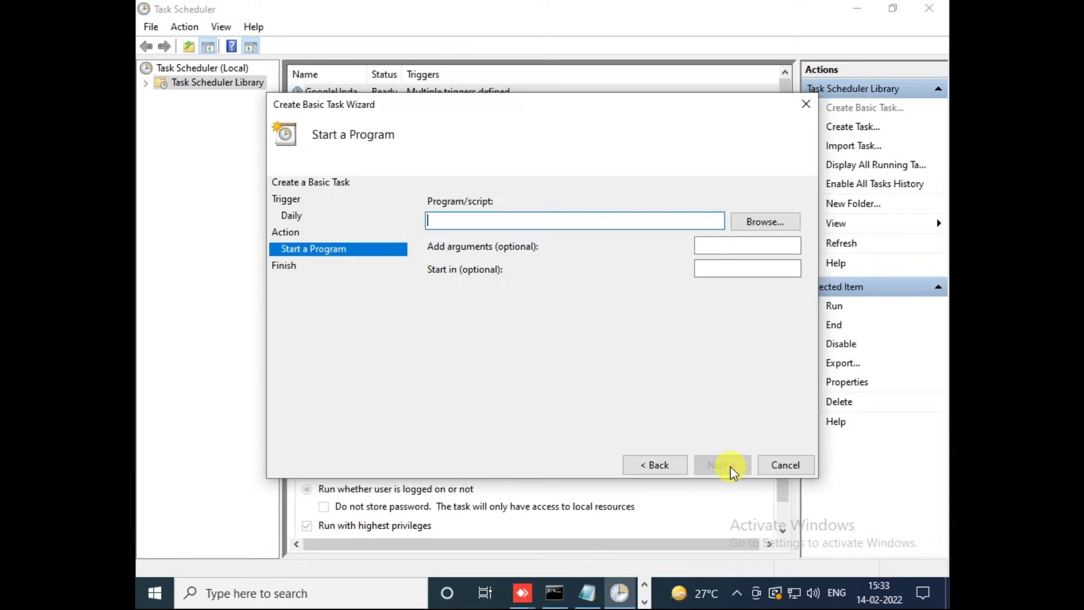
pyautogui.click(645, 602)
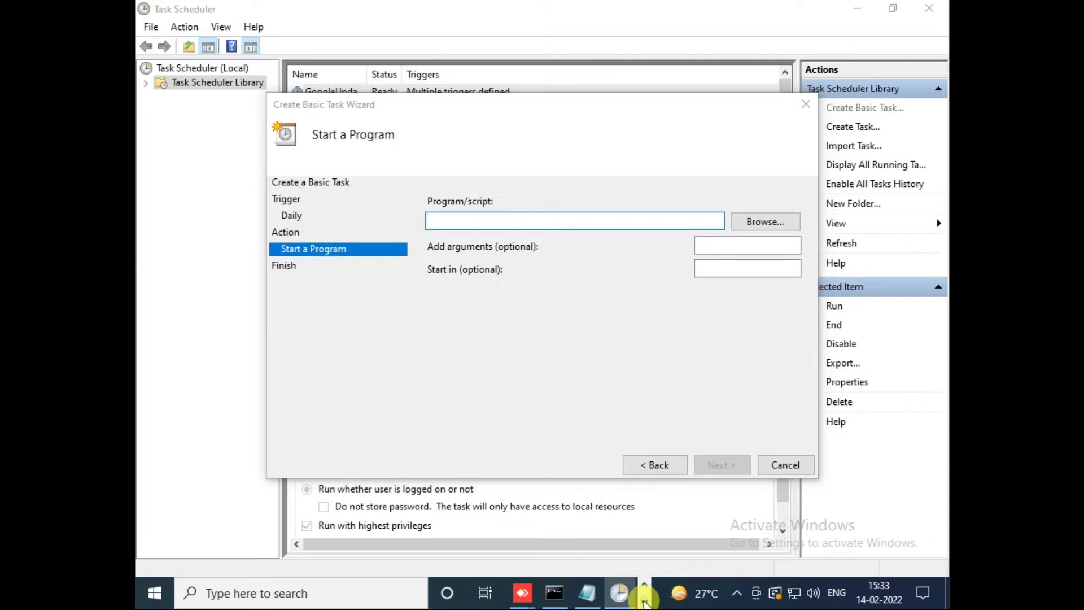
pyautogui.click(645, 582)
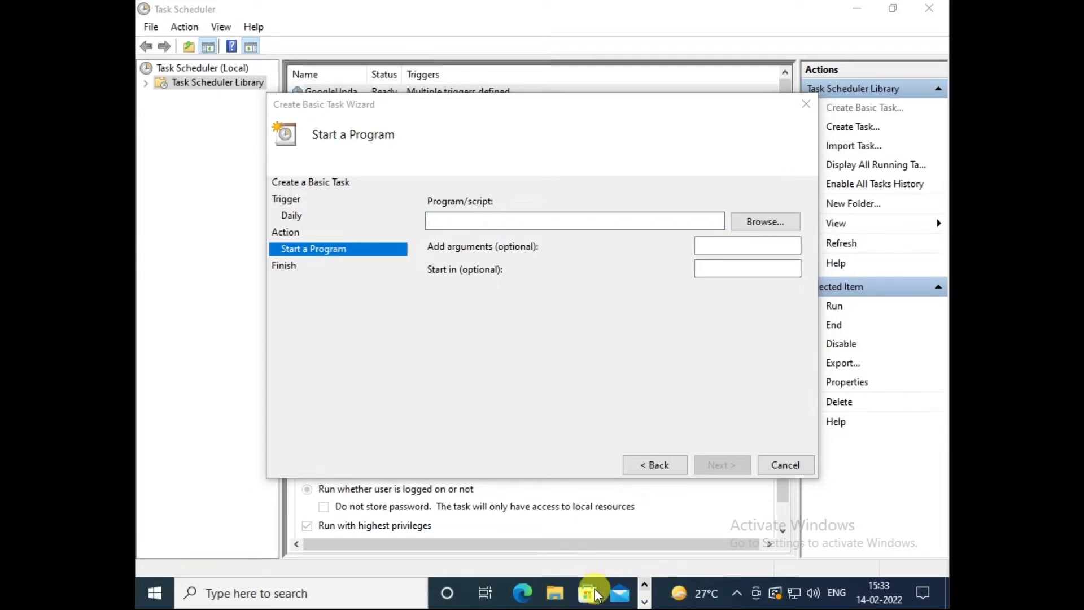
# - Open the SC folder under Music › CR in a maximized File Explorer and scroll to PhoenixMiner
pyautogui.click(555, 598)
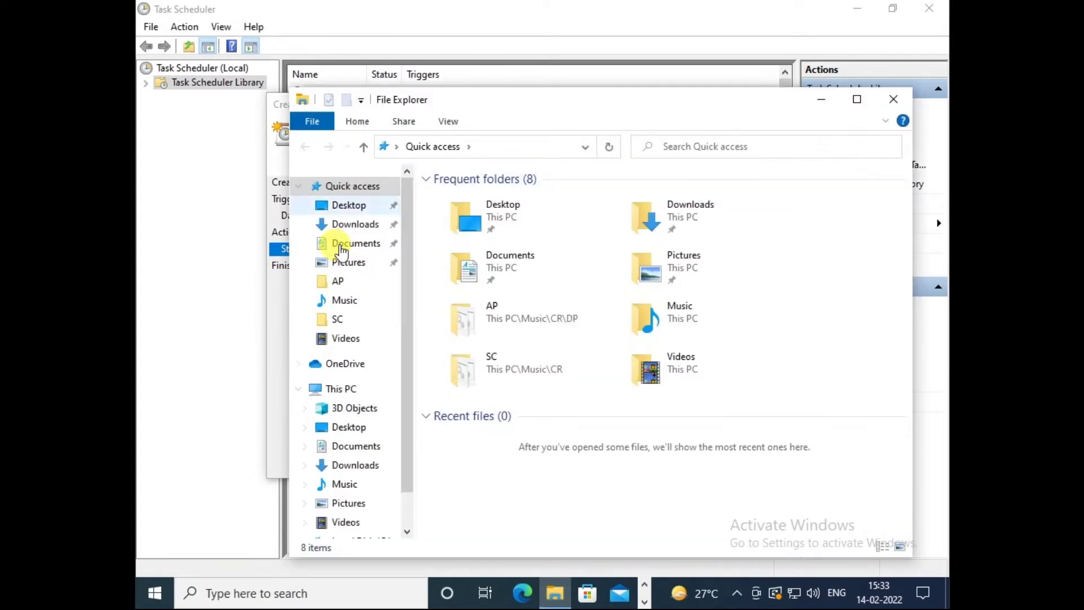
pyautogui.click(341, 319)
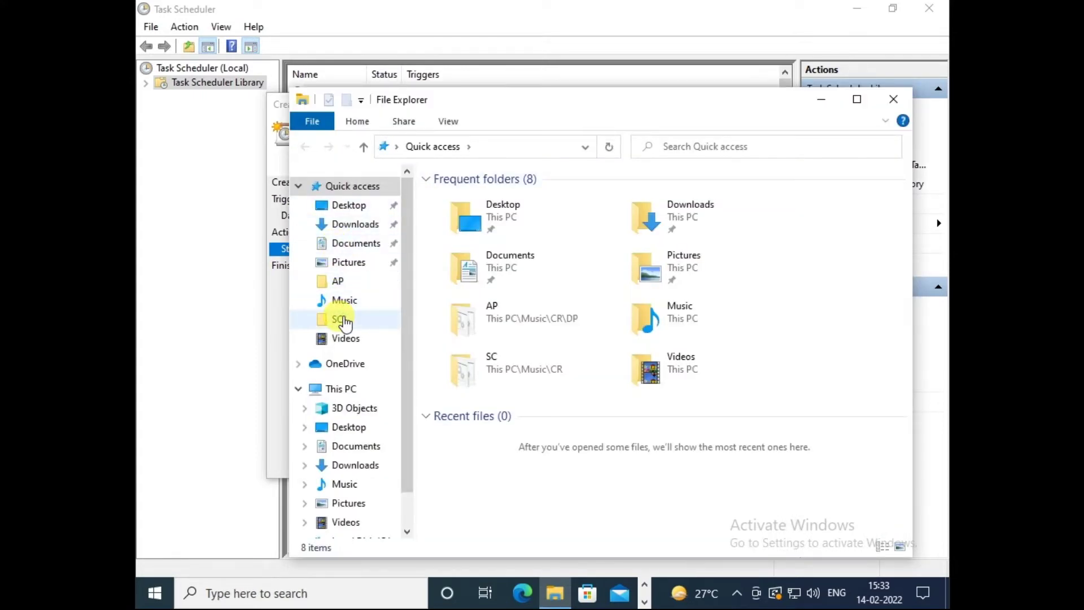
pyautogui.click(866, 106)
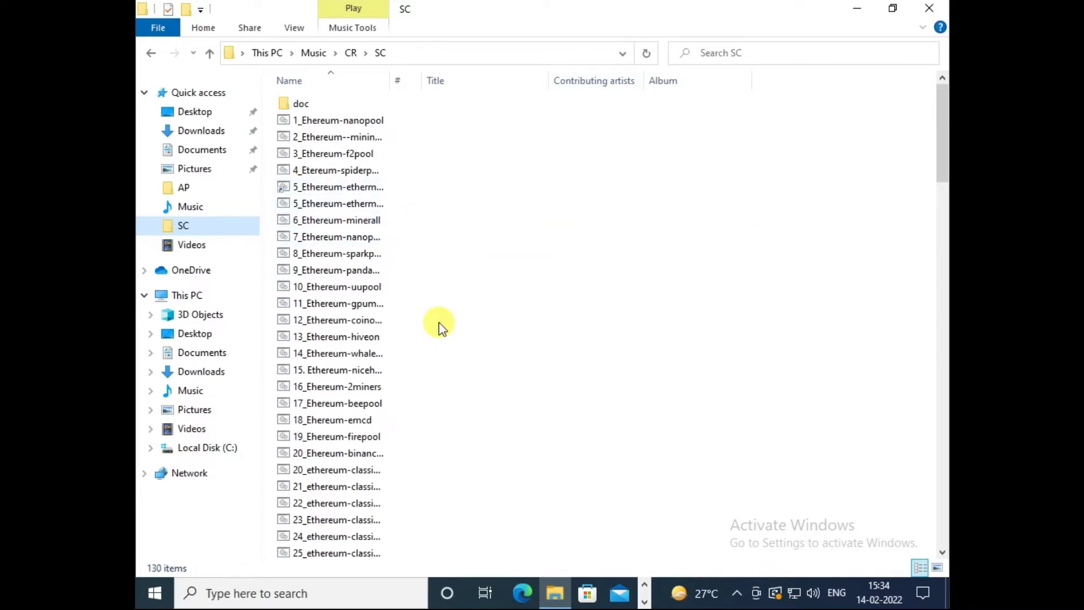
pyautogui.scroll(-20, 440, 327)
pyautogui.scroll(20, 440, 327)
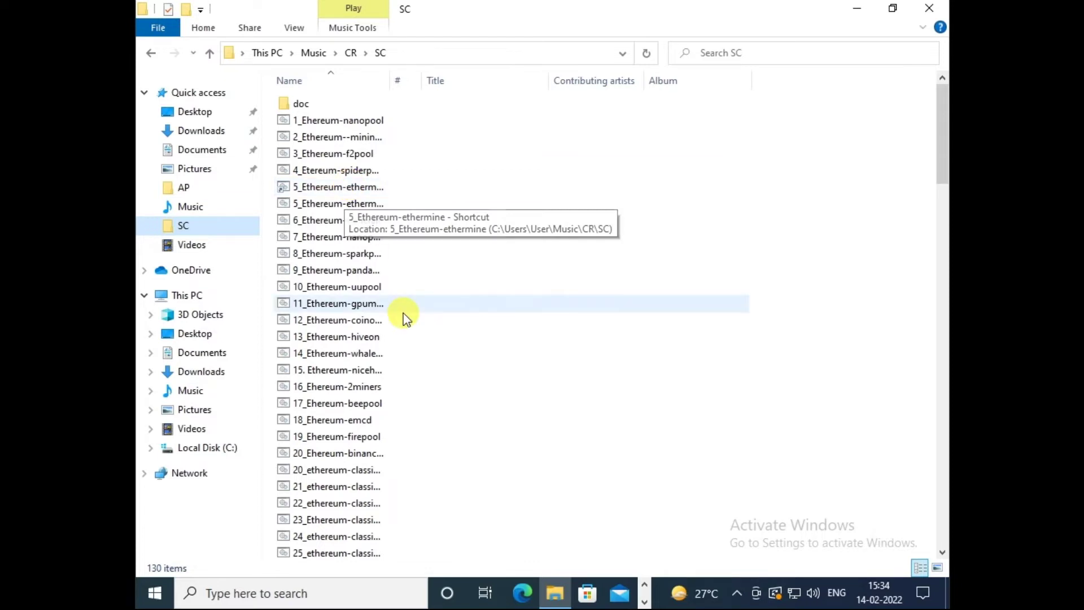
pyautogui.scroll(-20, 403, 313)
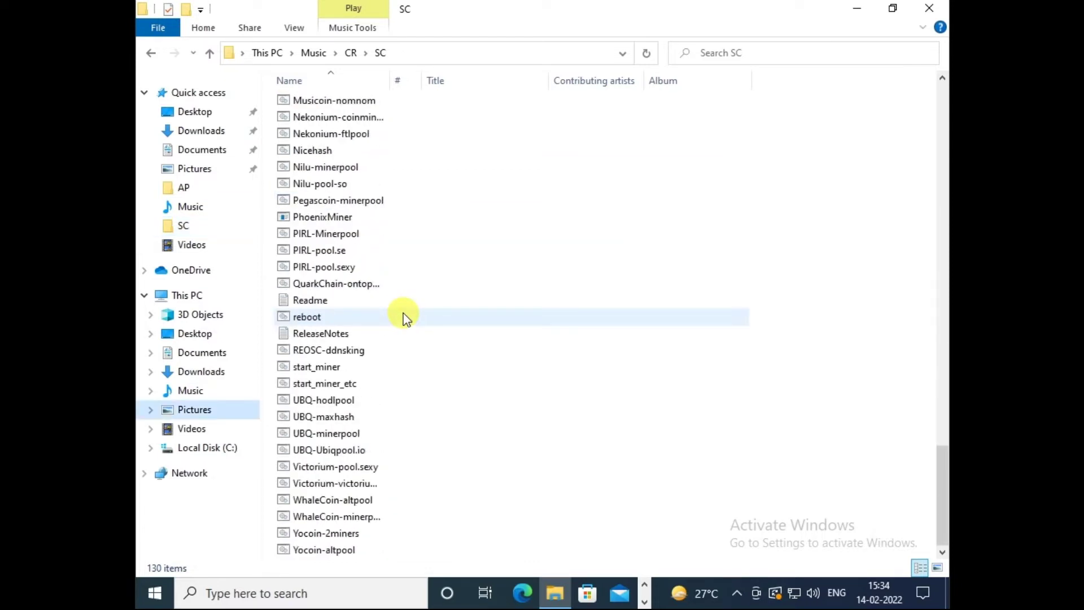
# - Review PhoenixMiner's Properties to confirm it is an .exe in the SC folder
pyautogui.rightClick(351, 220)
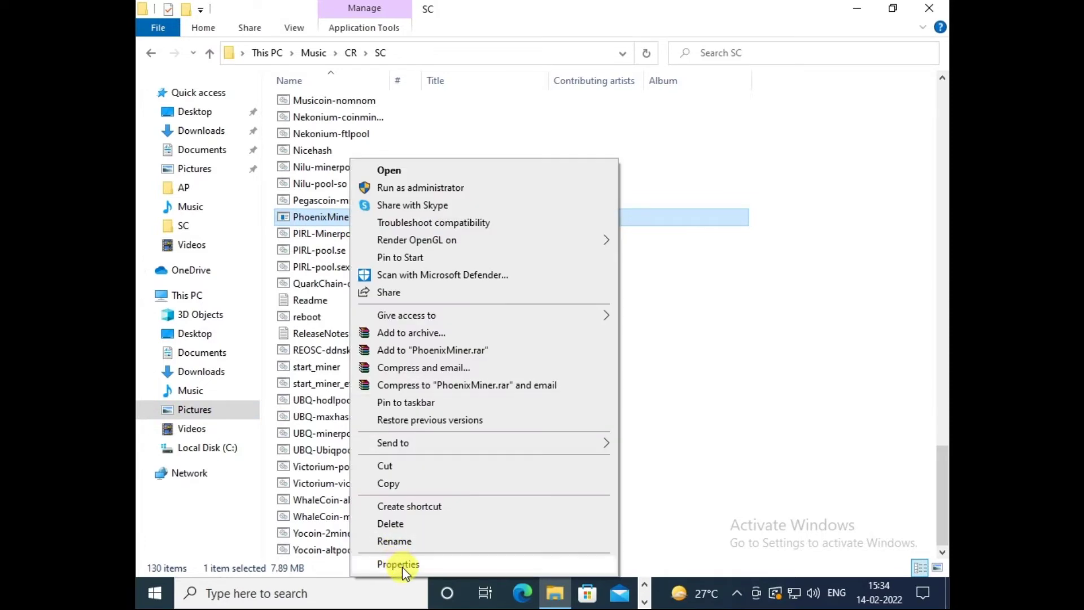
pyautogui.click(402, 565)
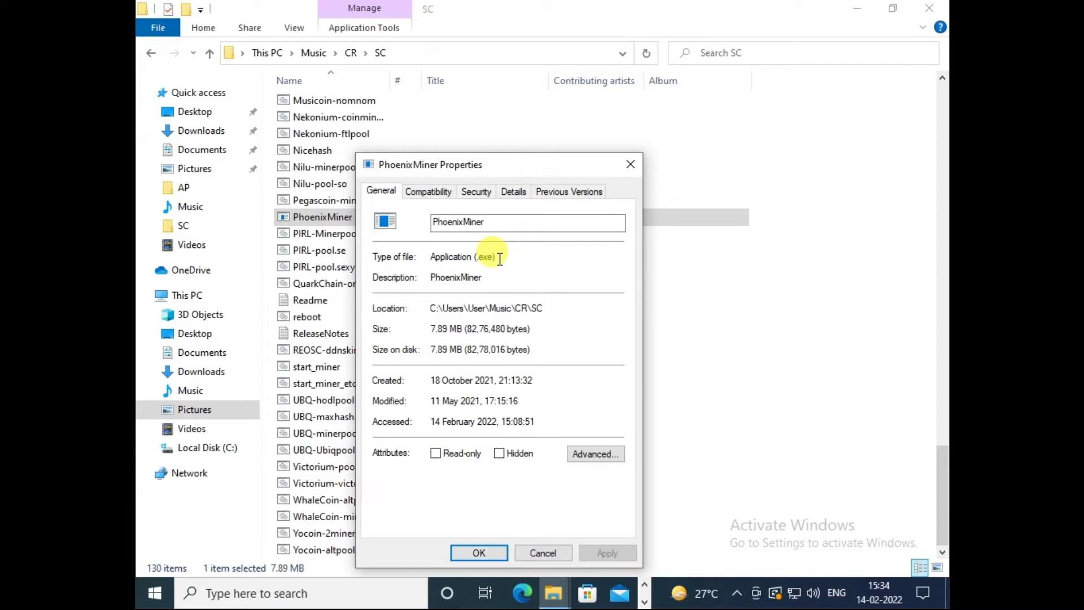
pyautogui.click(632, 165)
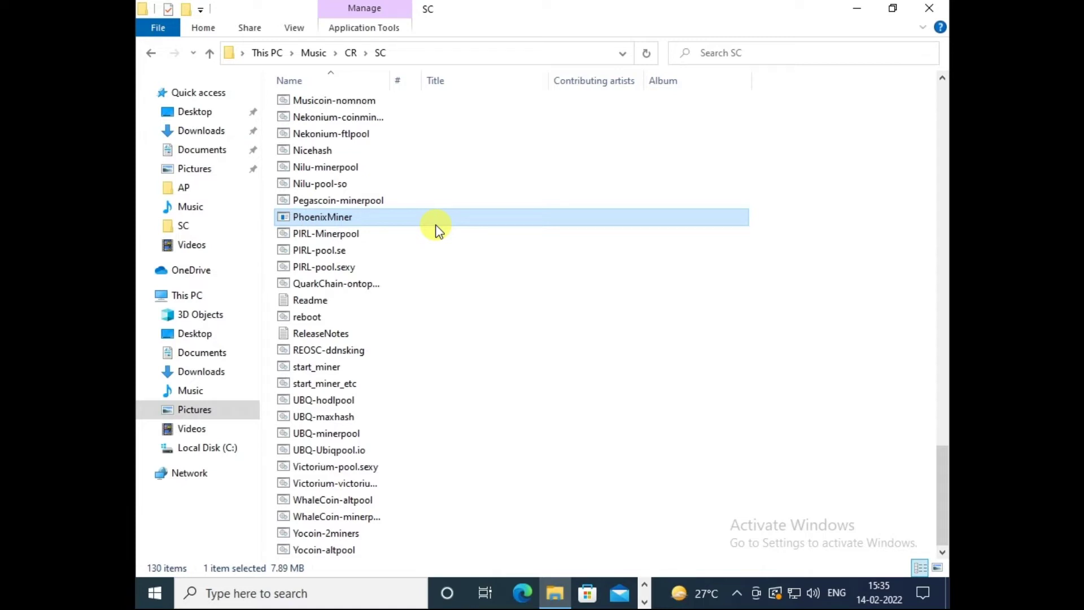
pyautogui.scroll(20, 460, 246)
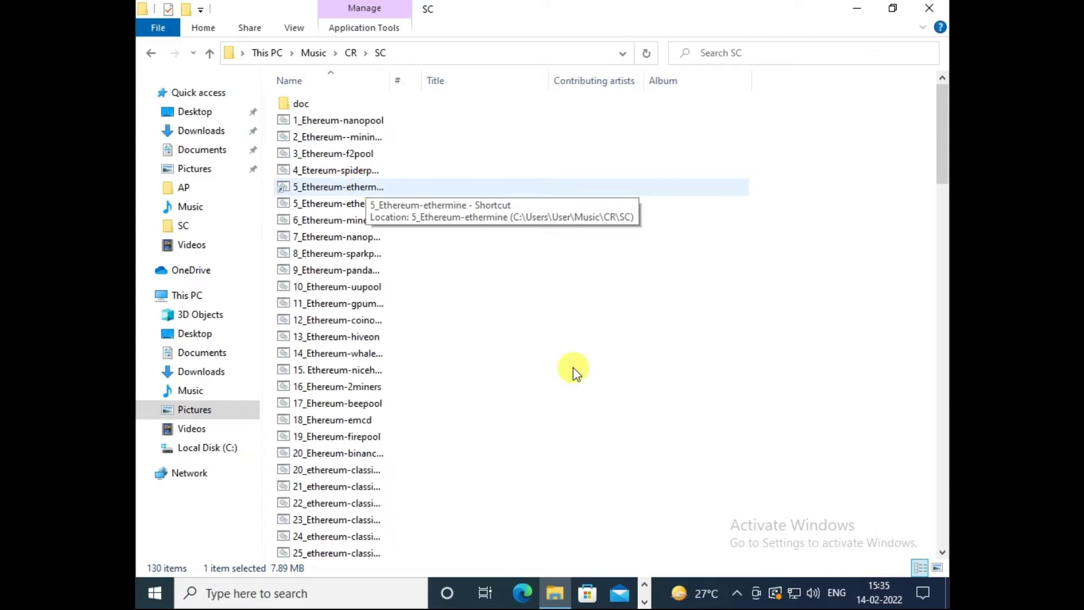
pyautogui.click(644, 602)
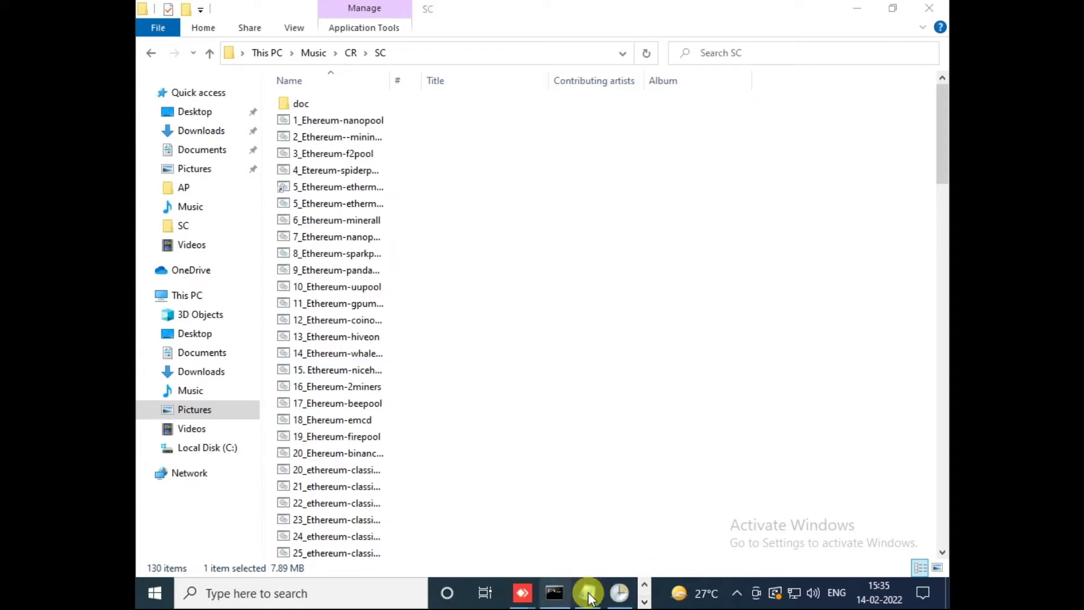
# - Browse to PhoenixMiner.exe in the SC folder and set it as the program/script
pyautogui.click(619, 592)
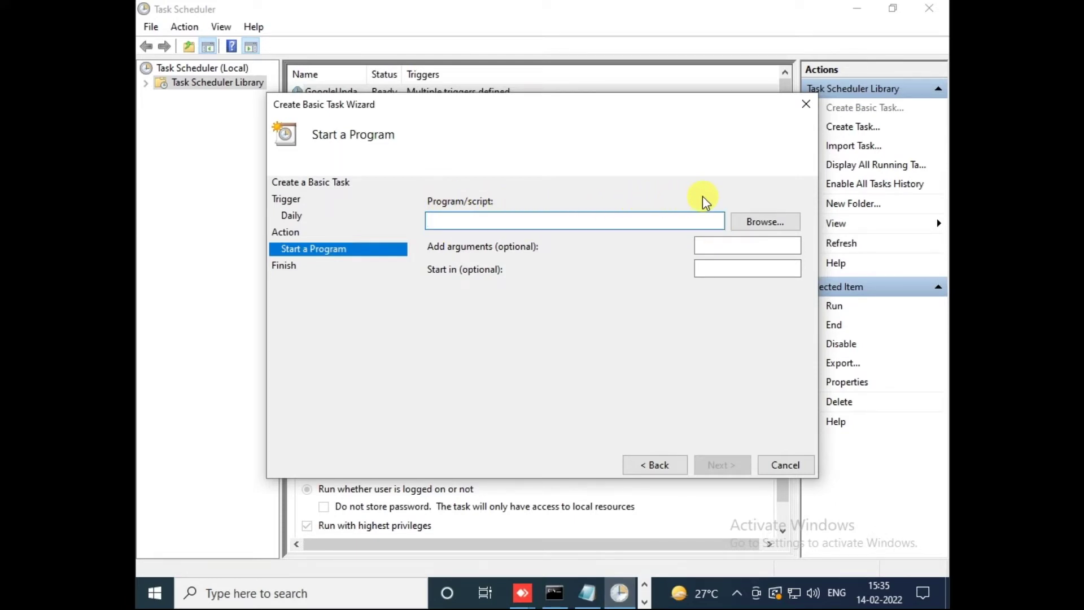
pyautogui.click(761, 223)
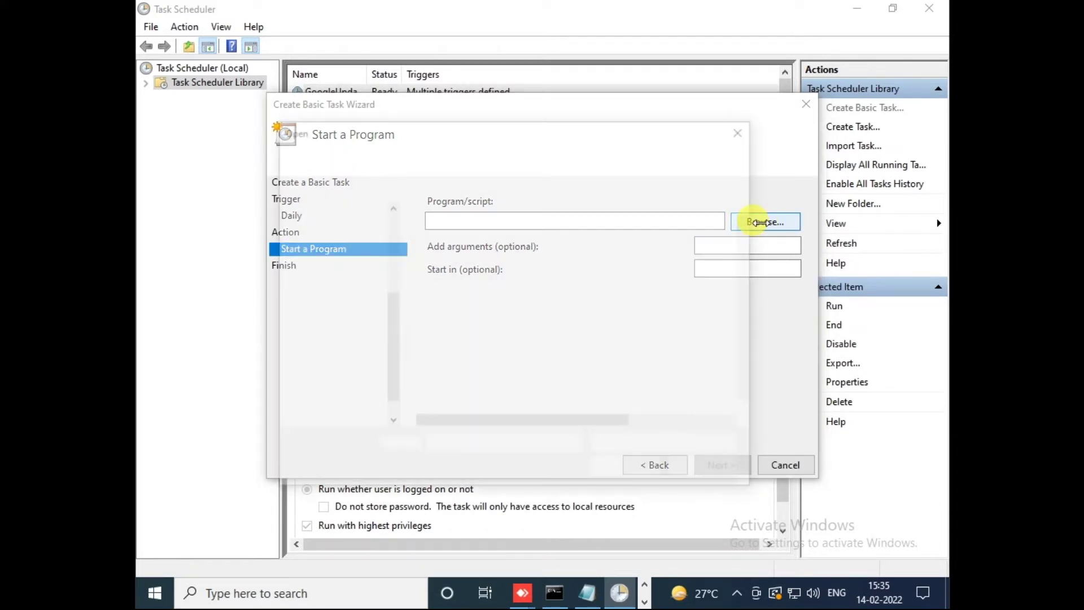
pyautogui.click(544, 314)
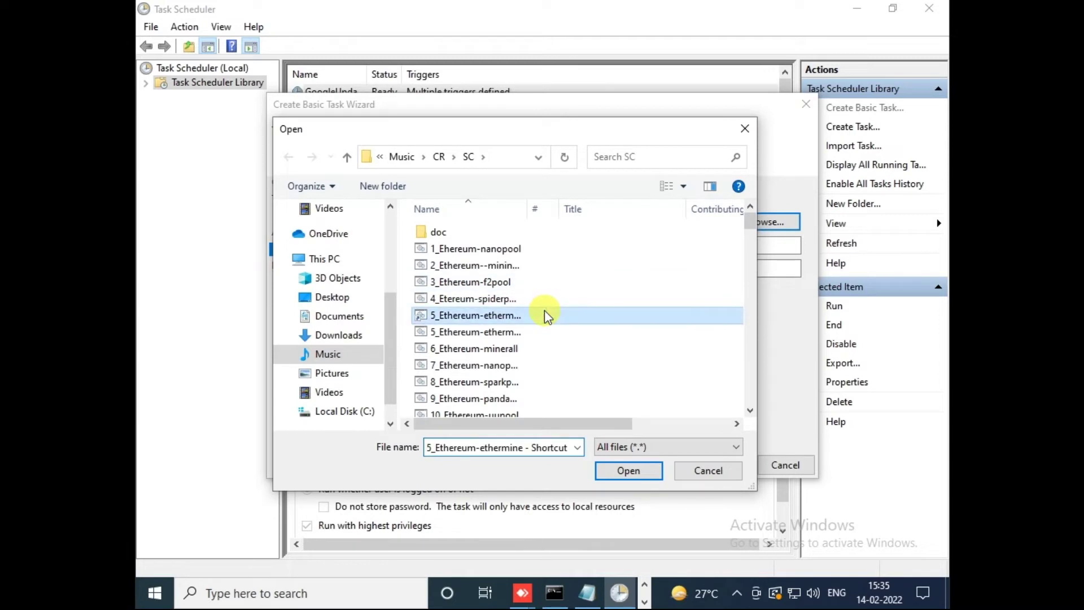
pyautogui.write('ph')
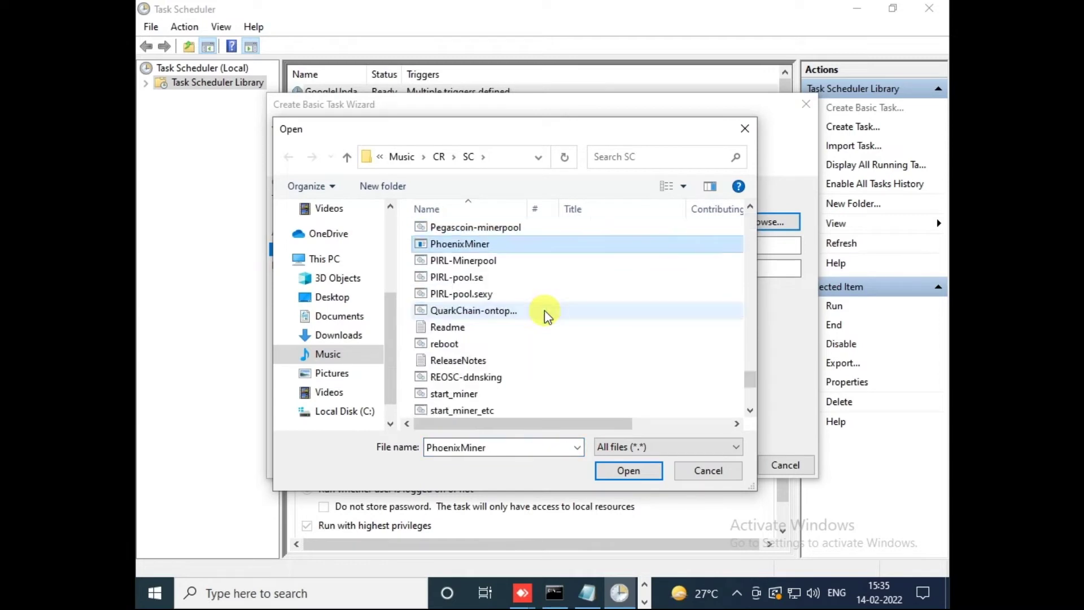
pyautogui.click(510, 244)
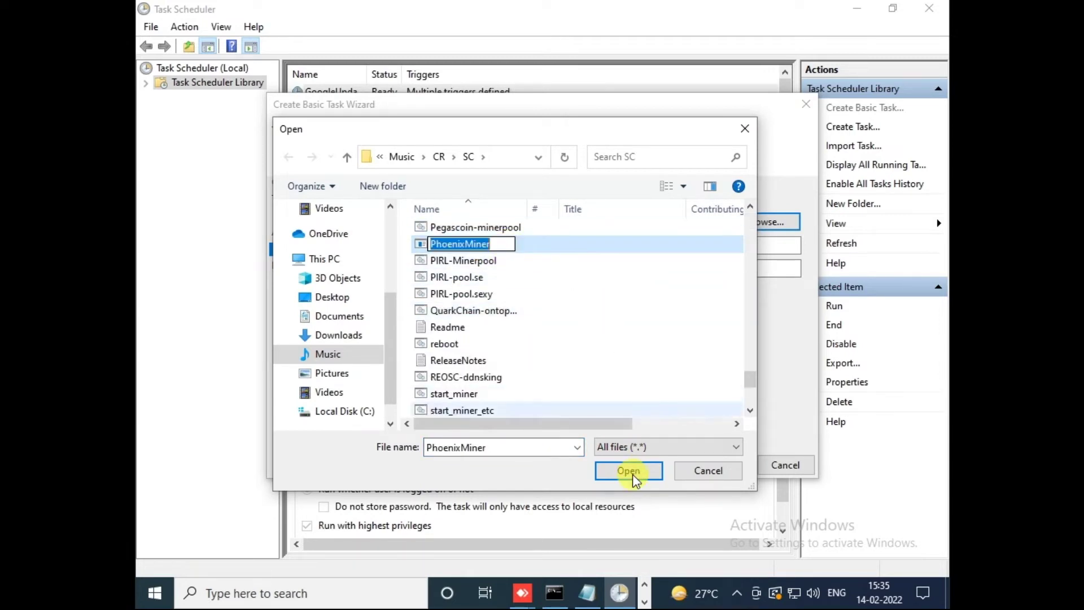
pyautogui.click(590, 248)
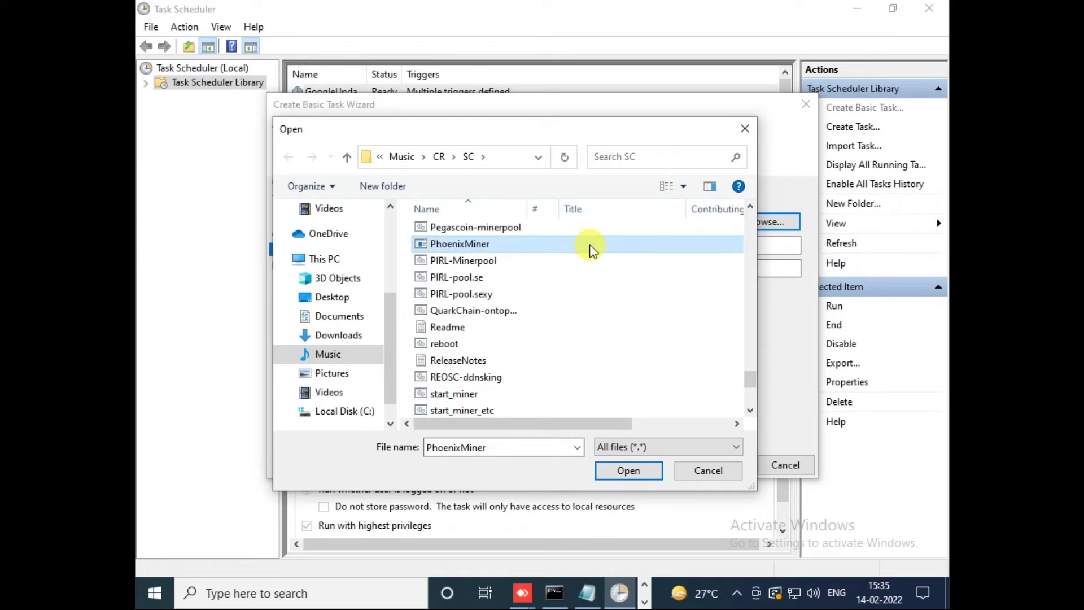
pyautogui.doubleClick(590, 248)
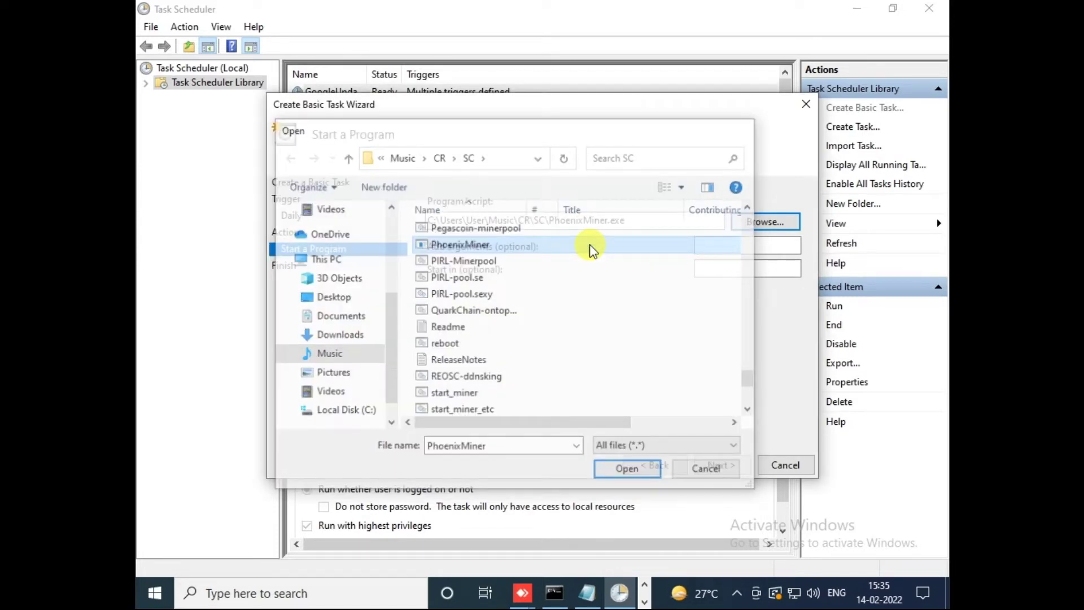
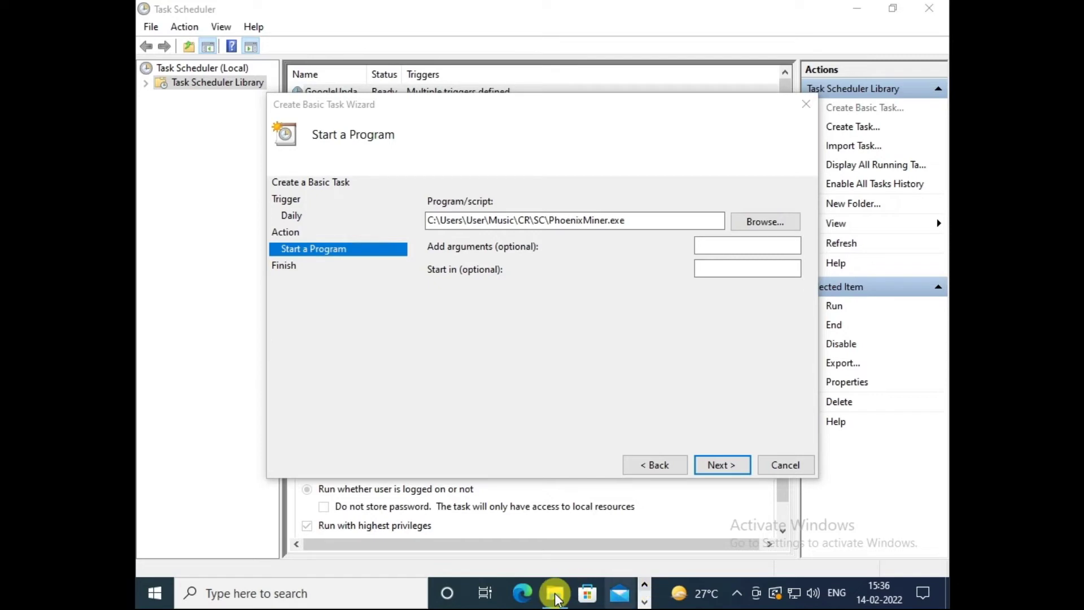
# - In File Explorer, bring up the context menu for the 5_Ethereum-ethermine batch script in Music\CR\SC
pyautogui.click(555, 594)
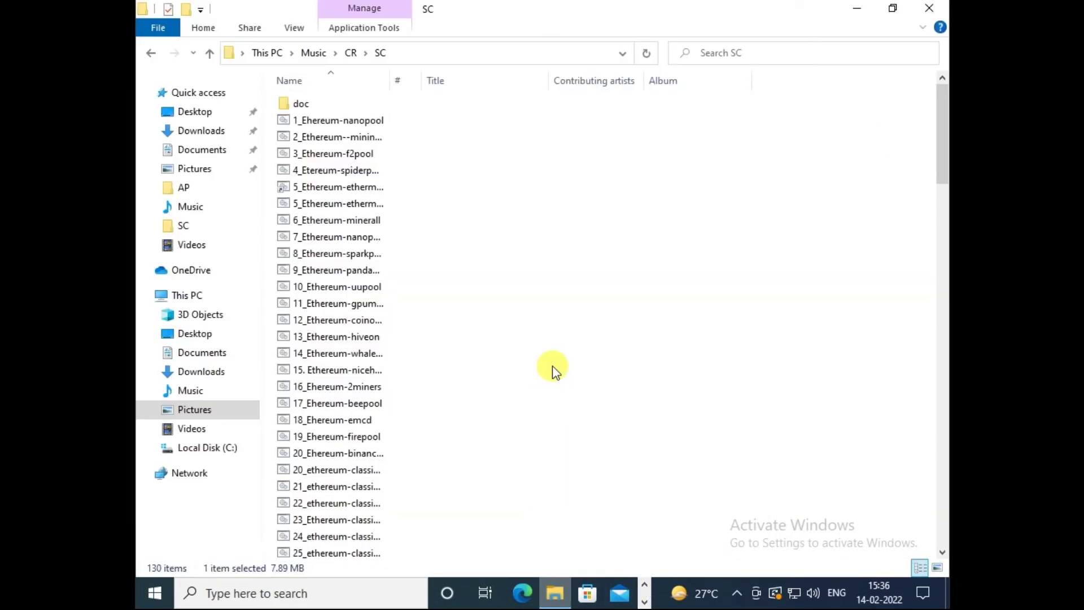
pyautogui.click(371, 210)
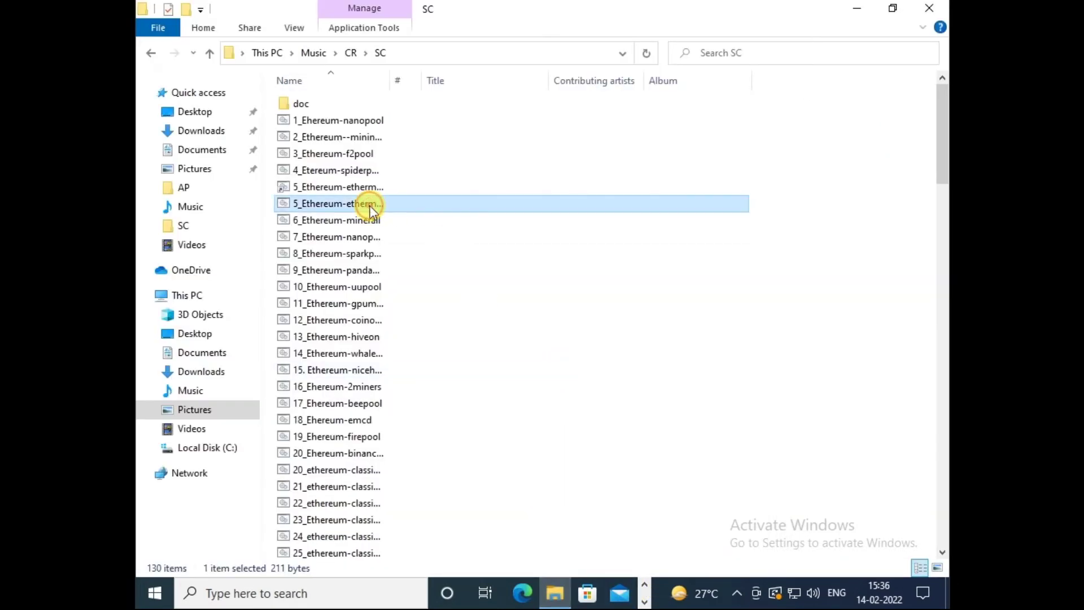
pyautogui.rightClick(371, 211)
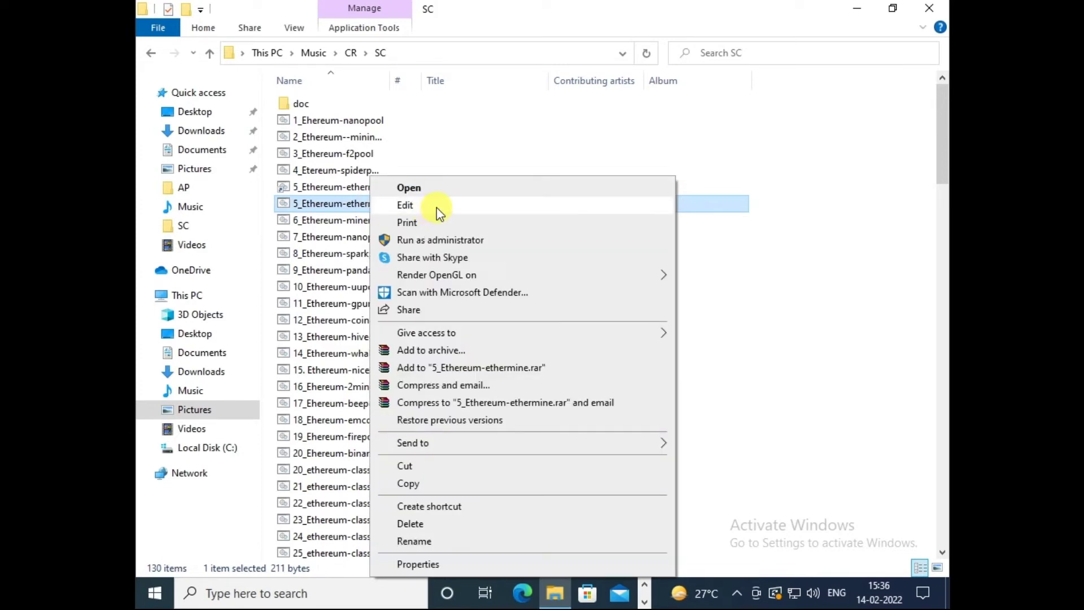
# - Edit the 5_Ethereum-ethermine script in Notepad and find the PhoenixMiner.exe command line
pyautogui.click(433, 207)
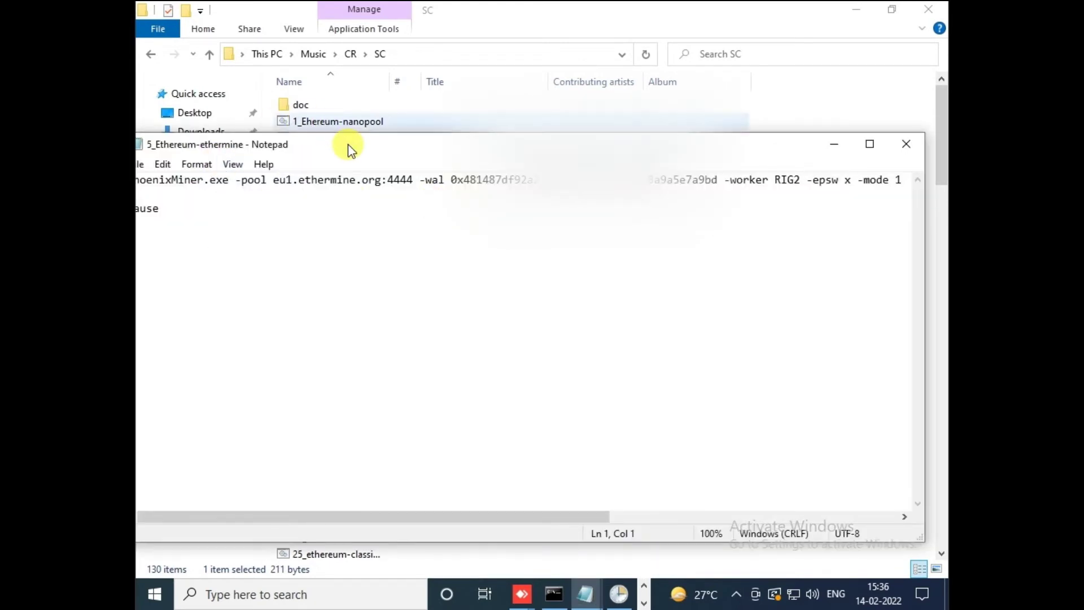
pyautogui.moveTo(348, 144); pyautogui.dragTo(400, 152)
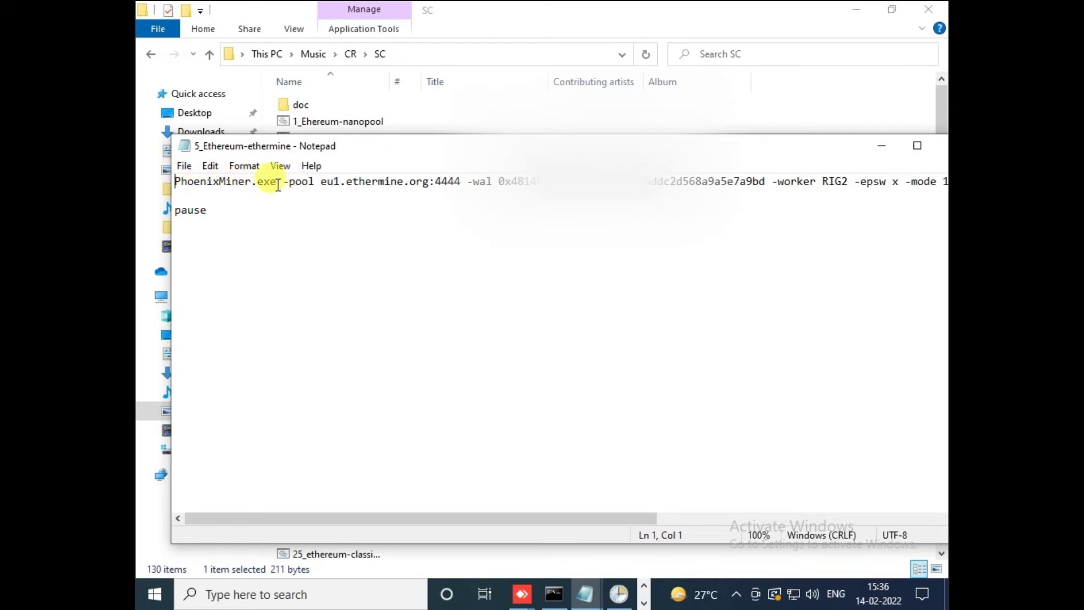
pyautogui.moveTo(277, 181); pyautogui.dragTo(176, 181)
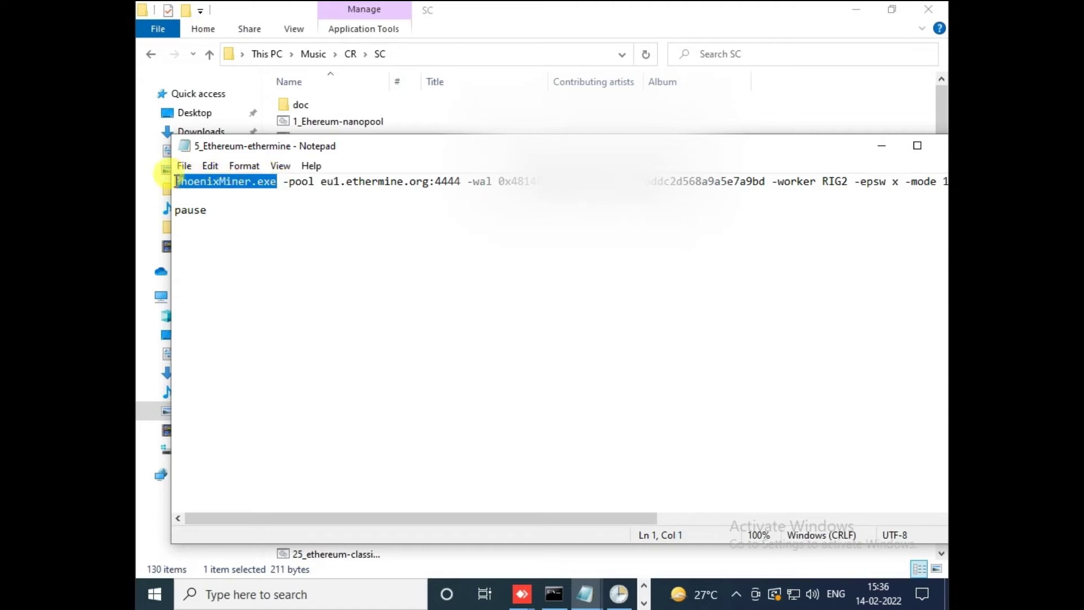
pyautogui.click(290, 237)
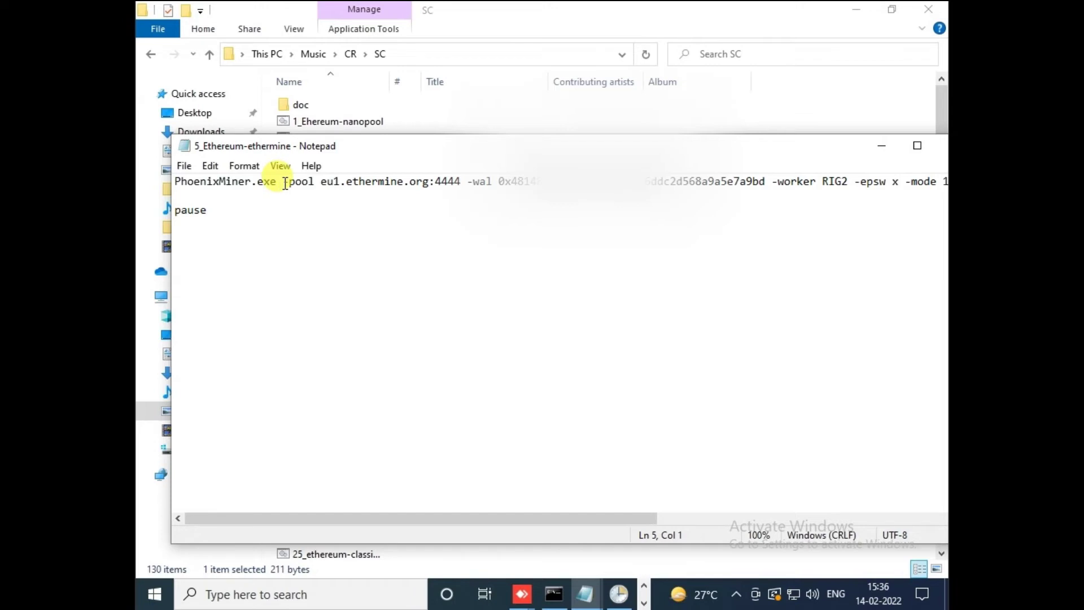
# - Select the arguments from -pool to line end and return to the Task Scheduler wizard
pyautogui.click(284, 184)
pyautogui.keyDown('shift'); pyautogui.click(286, 196); pyautogui.keyUp('shift')
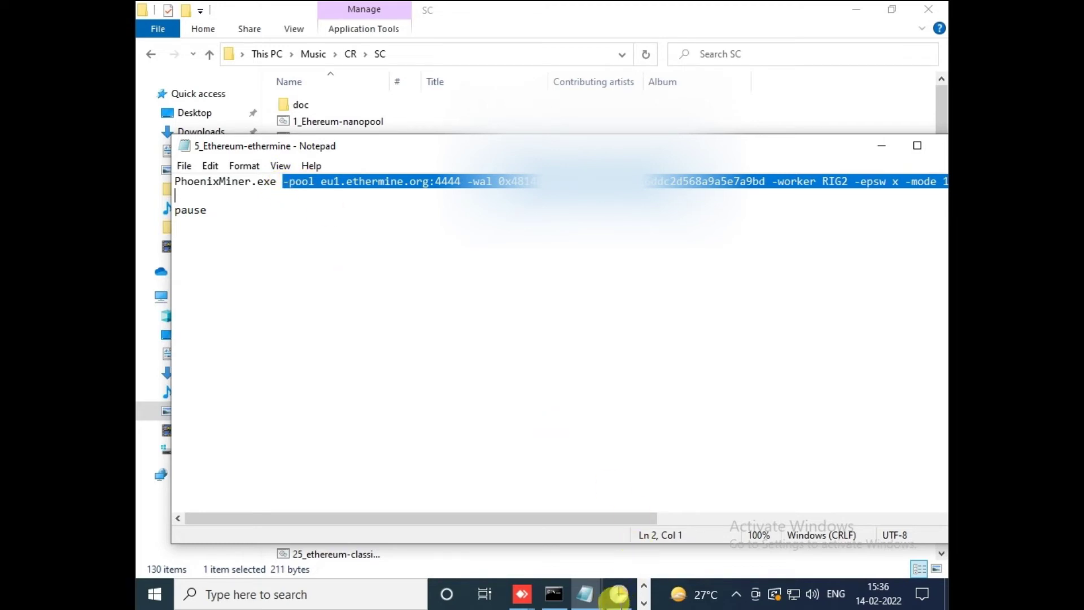
pyautogui.click(619, 594)
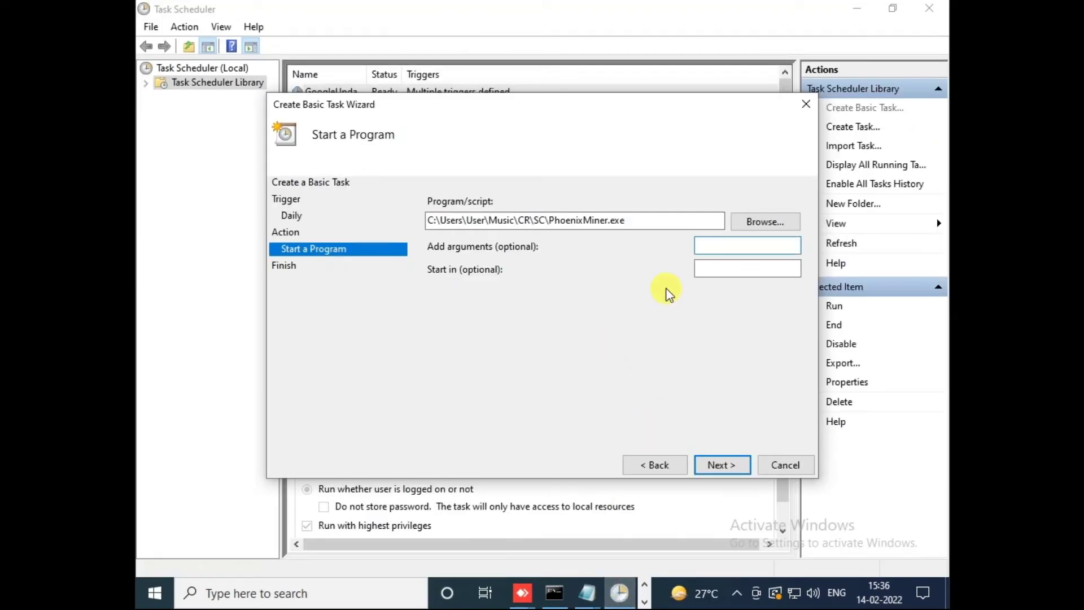
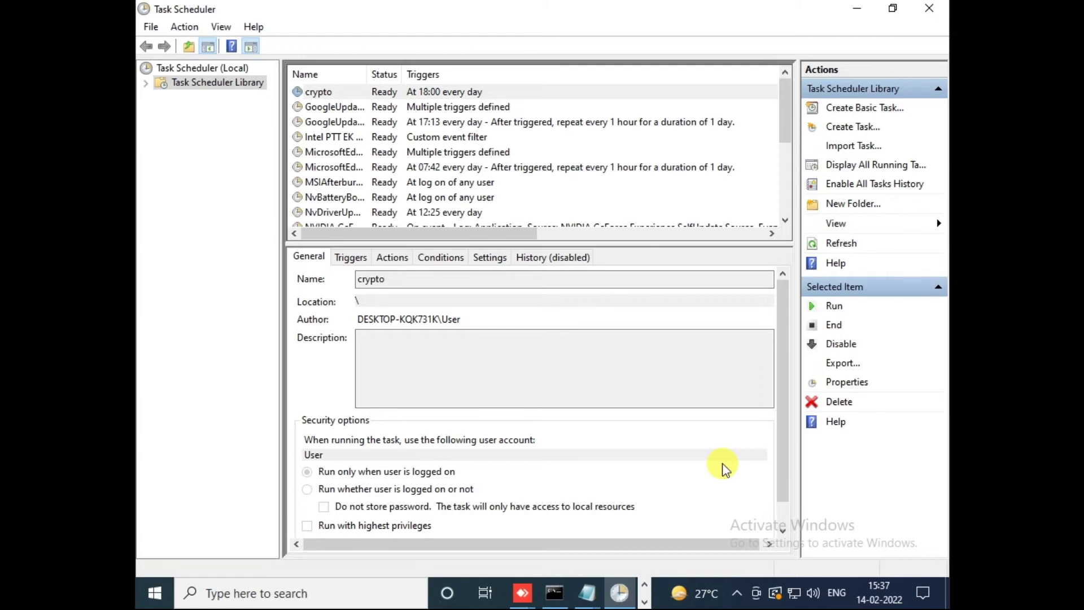
# - Select the crypto task and run it manually so PhoenixMiner launches
pyautogui.click(517, 93)
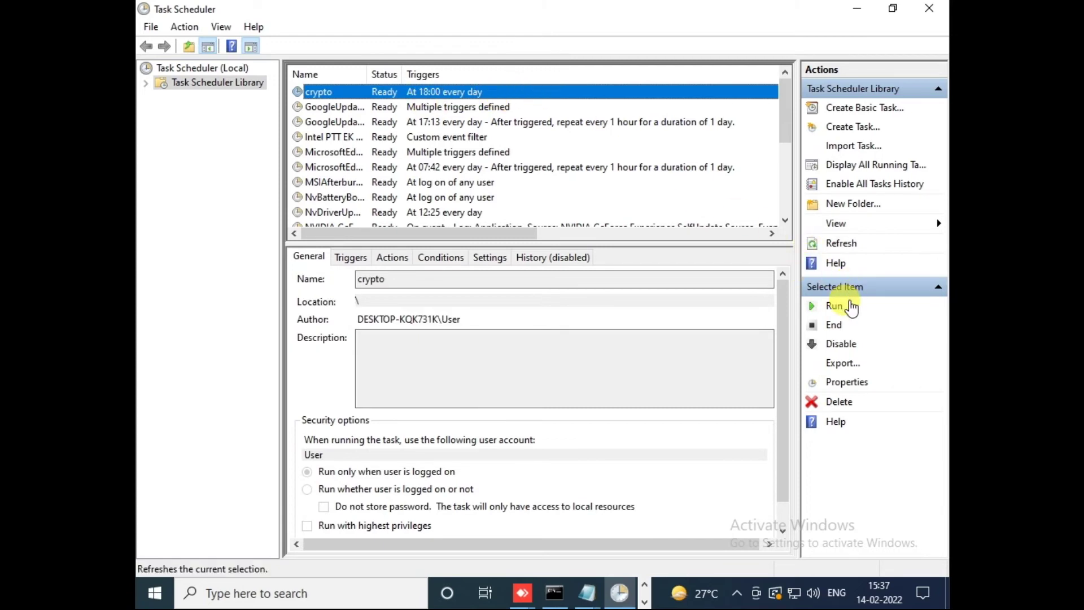
pyautogui.click(833, 309)
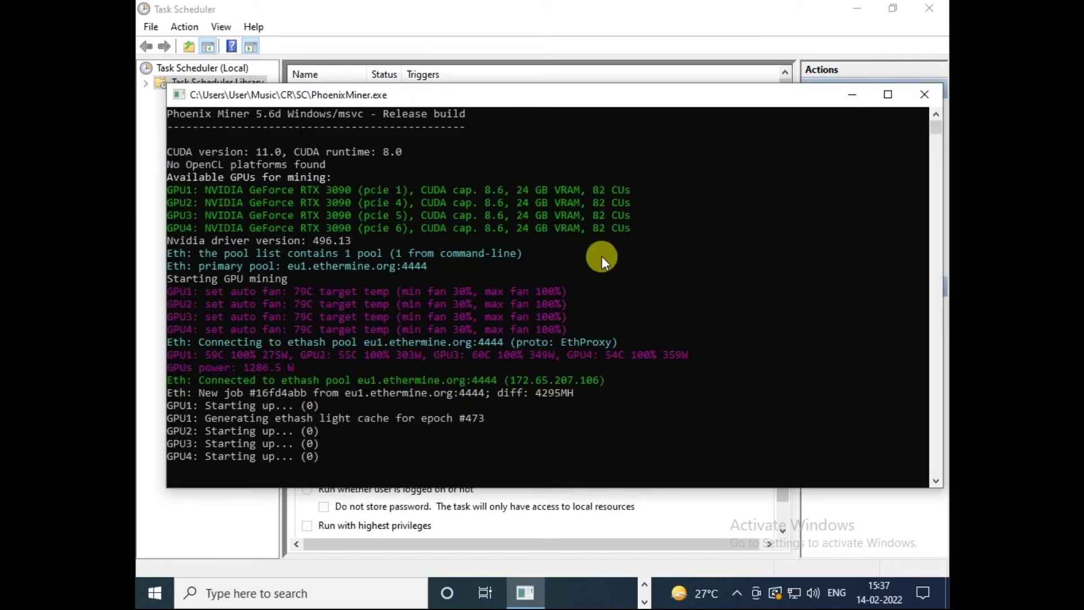
# - Close the PhoenixMiner console window to stop mining
pyautogui.click(925, 95)
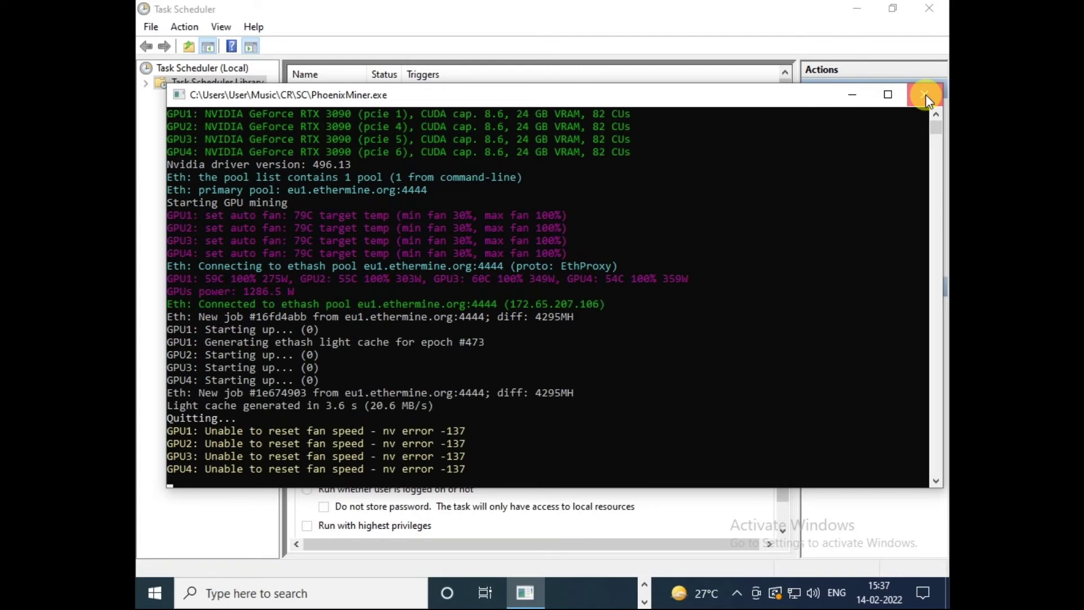